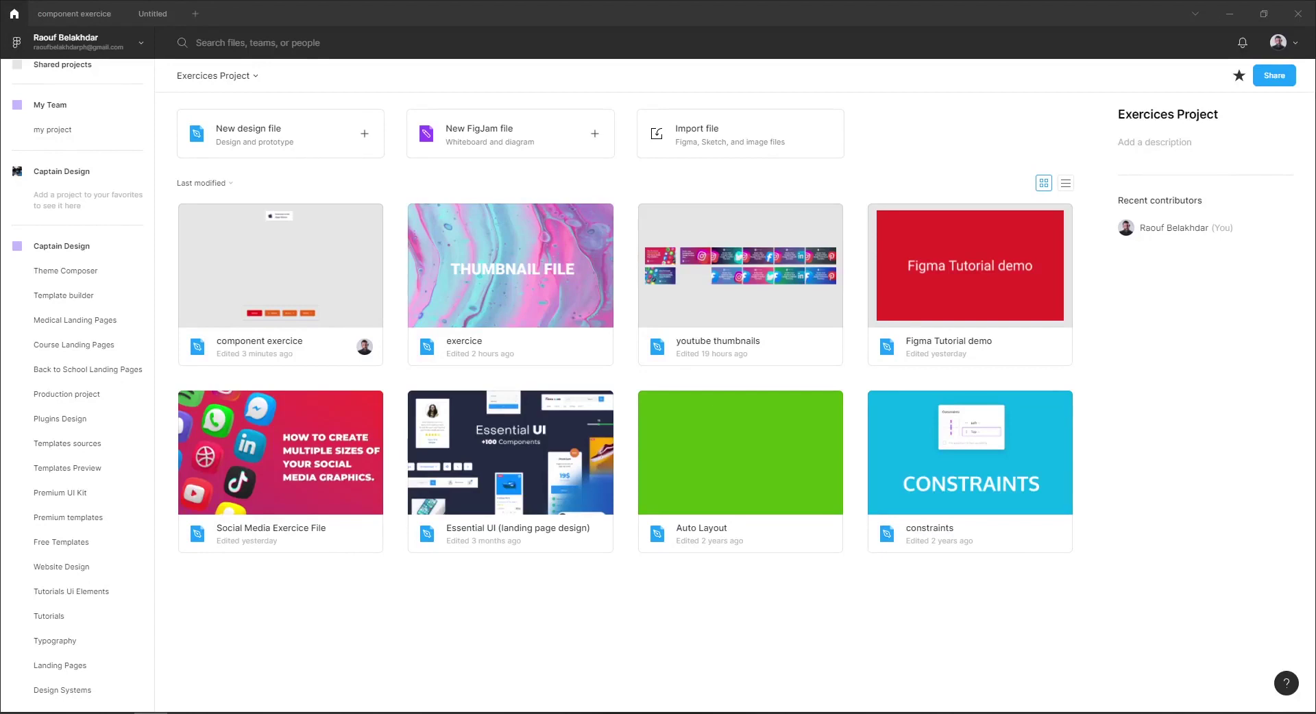
- Open the 'component exercice' file from the Exercices Project file browser
left_click(74, 13)
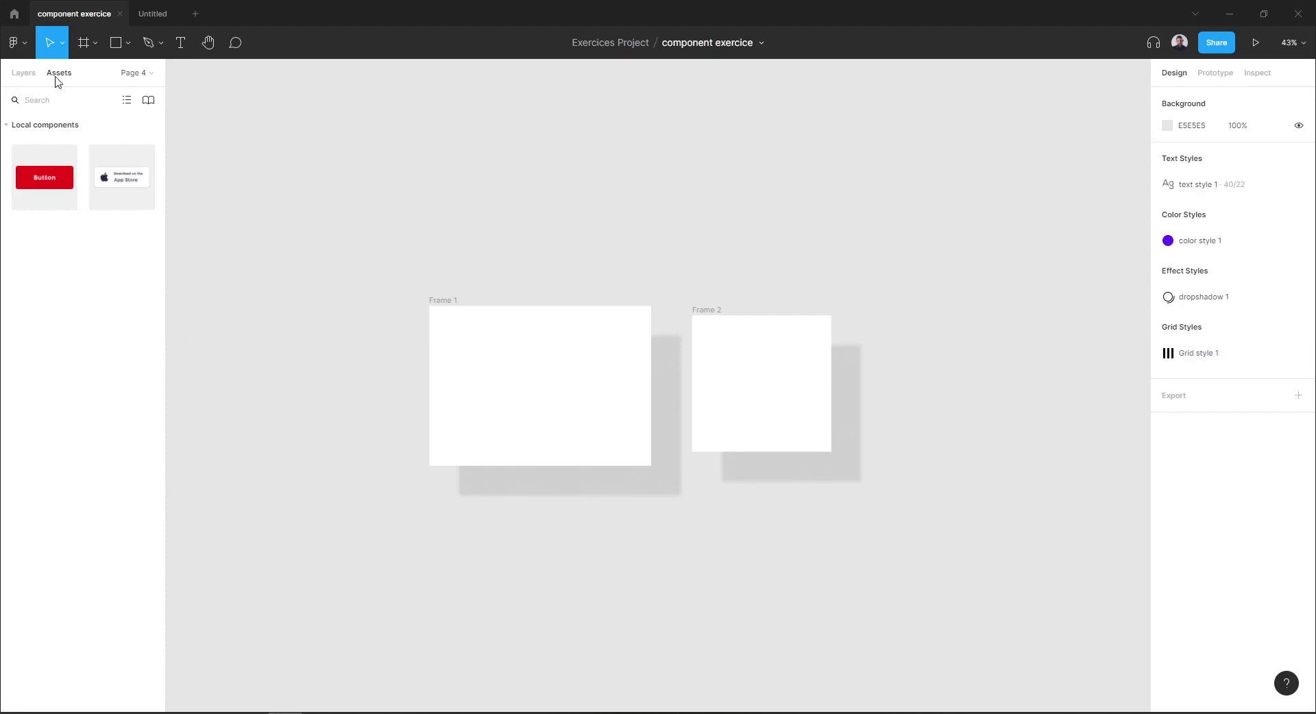
- Open the Libraries dialog from the Assets panel's team library icon
left_click(148, 103)
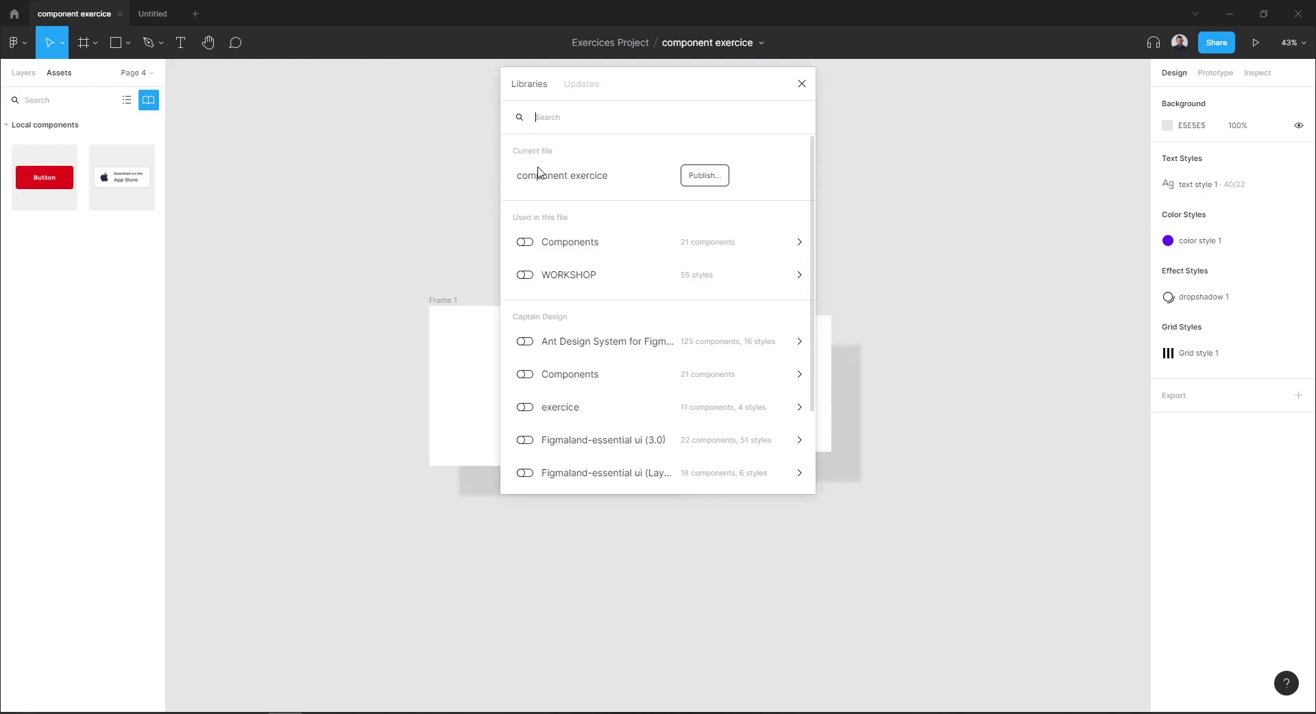
- Publish only the four styles, excluding the button Md and button Store components
left_click(704, 176)
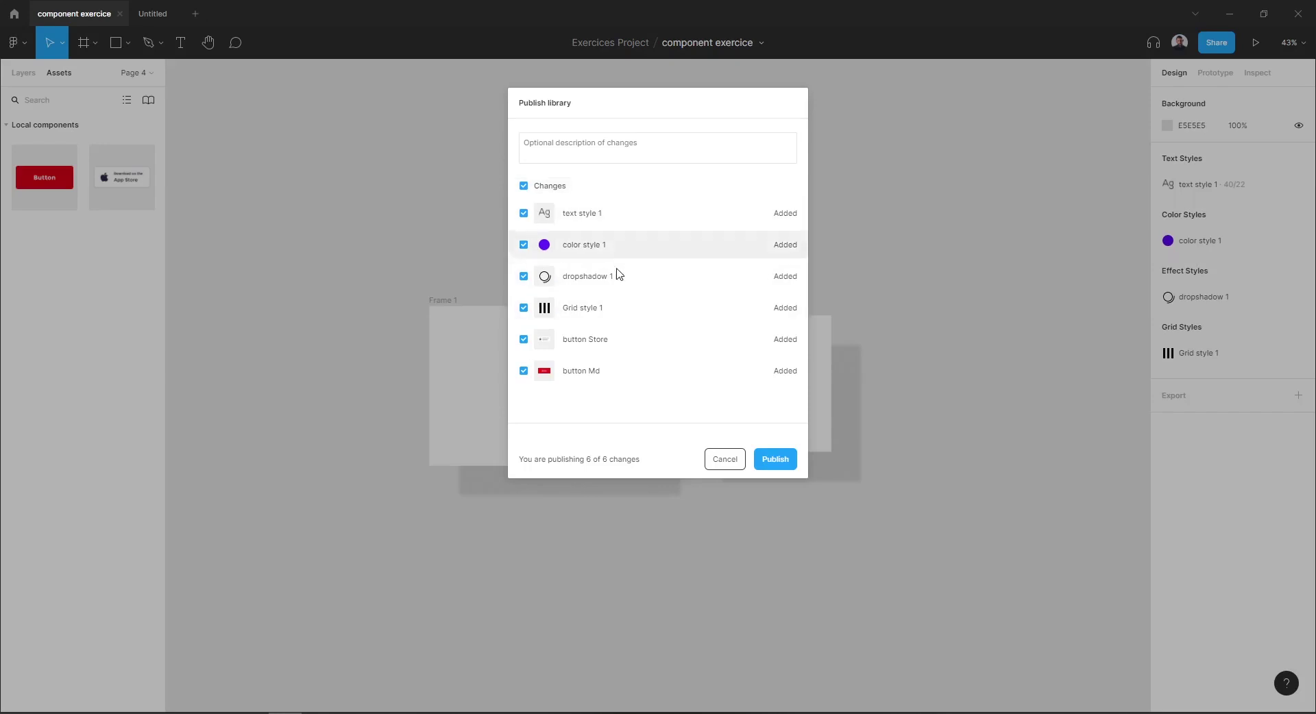
left_click(524, 372)
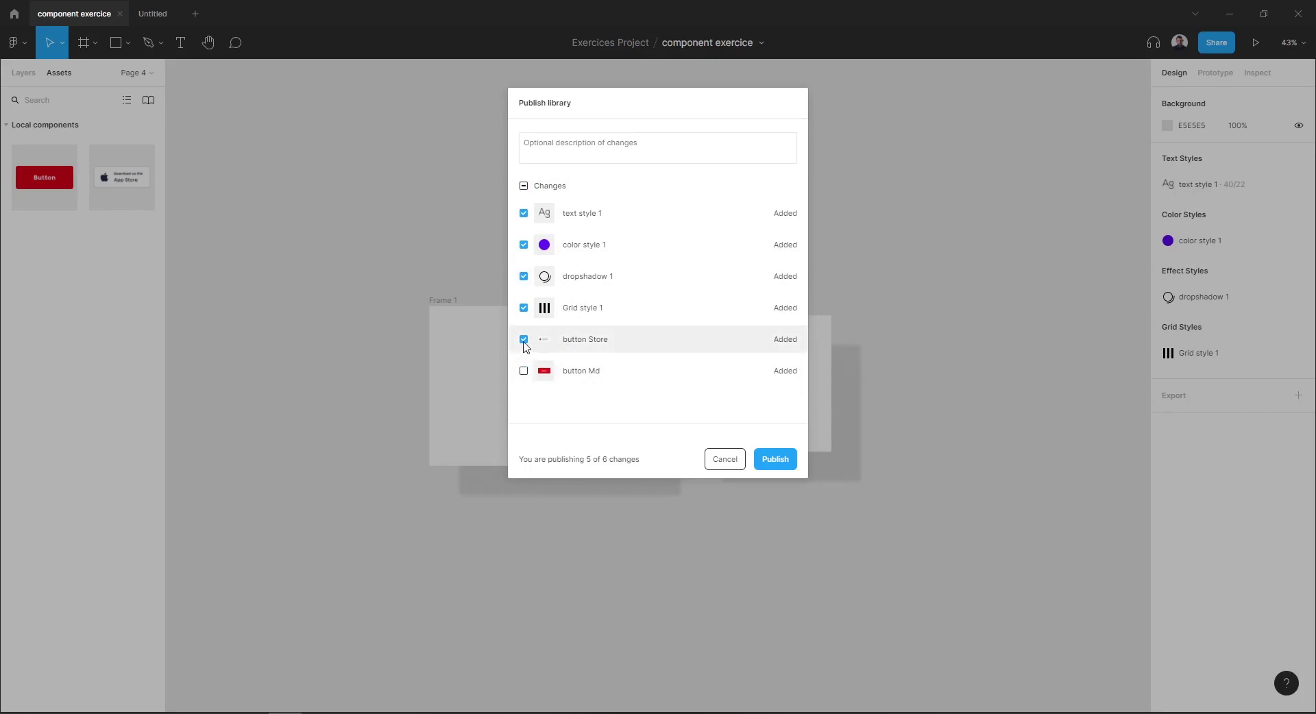
left_click(523, 340)
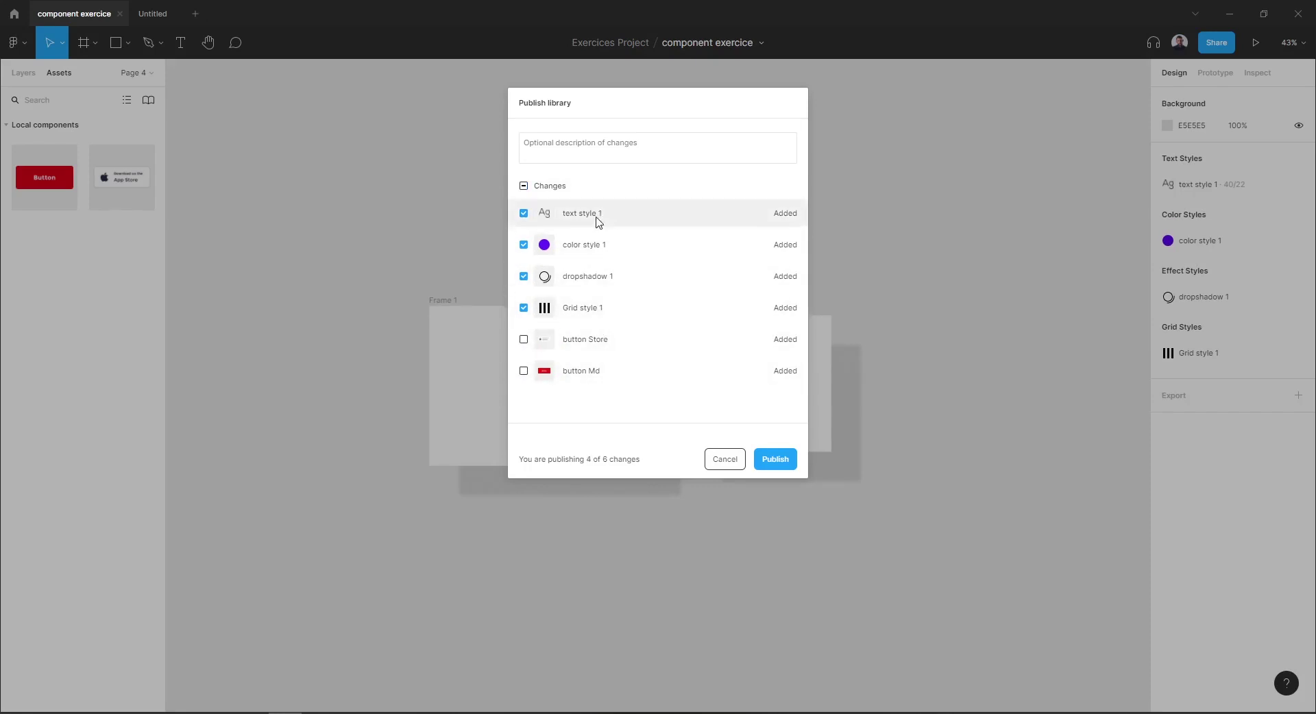
left_click(783, 468)
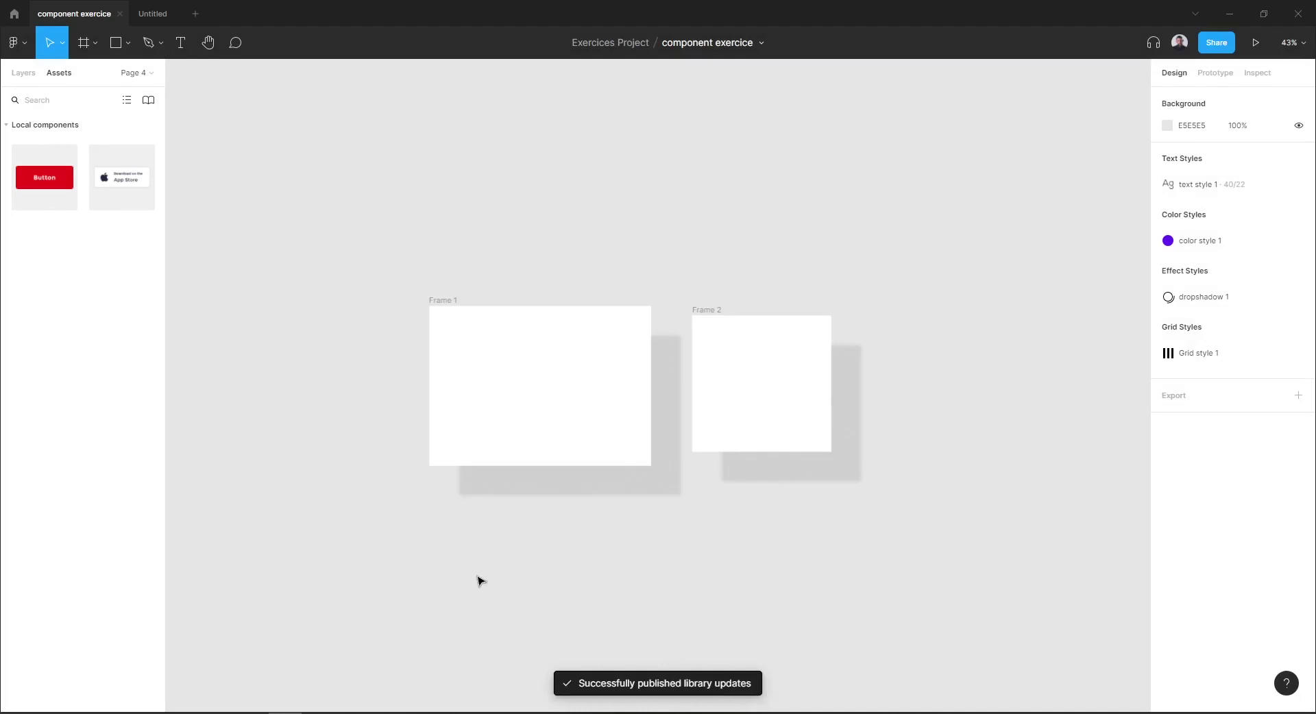
- In the Untitled file, turn on the component exercice library (4 styles) and close the dialog
left_click(144, 16)
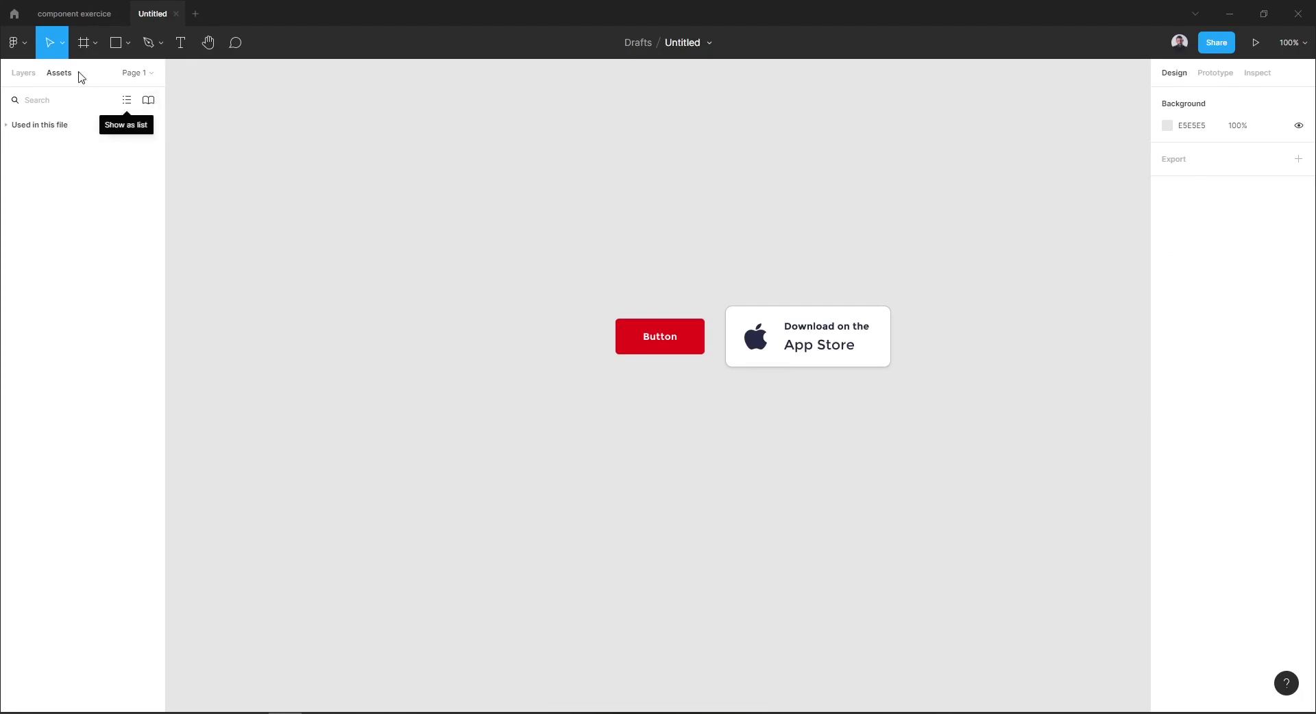
left_click(27, 74)
left_click(57, 74)
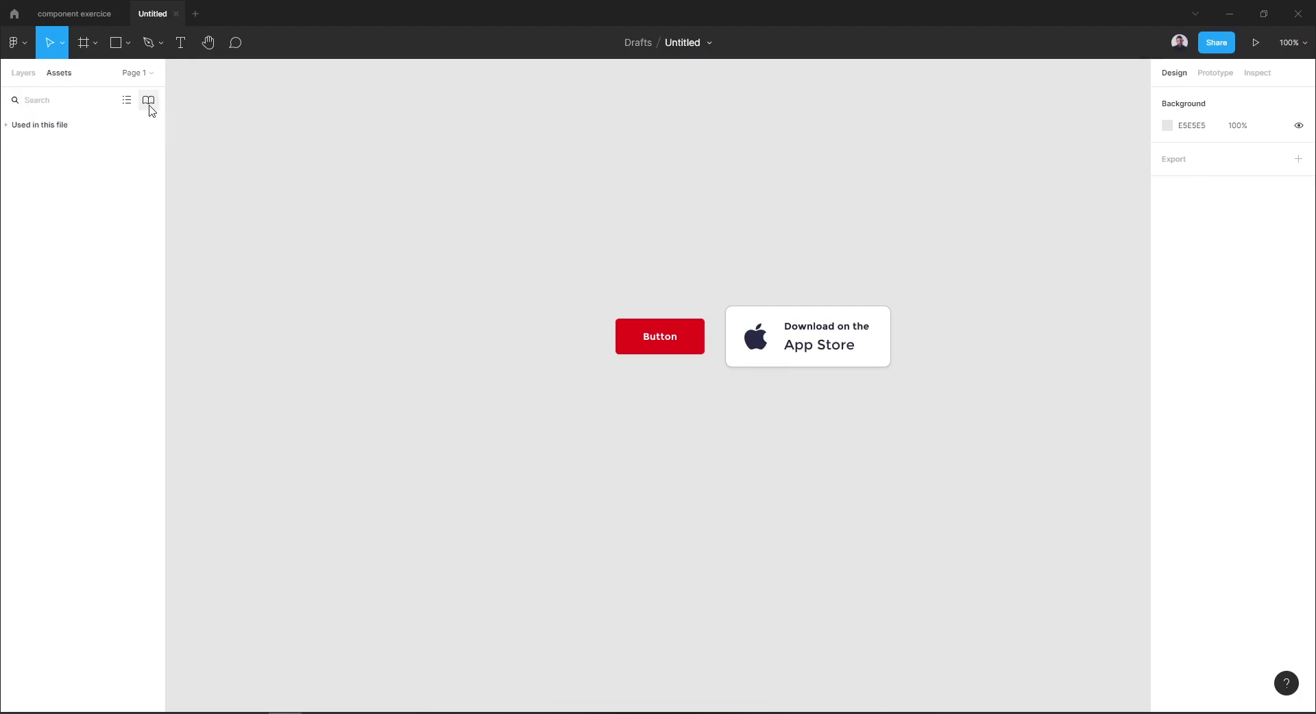
left_click(151, 108)
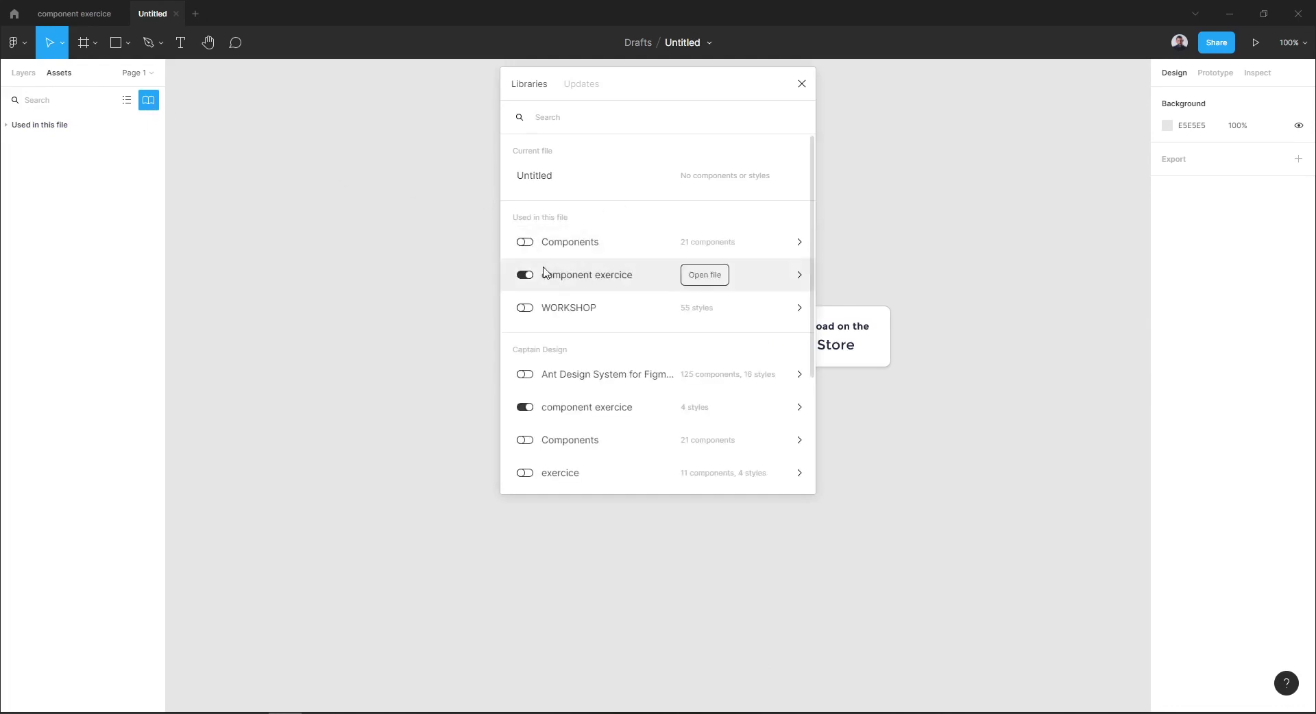
left_click(81, 15)
left_click(141, 15)
left_click(84, 21)
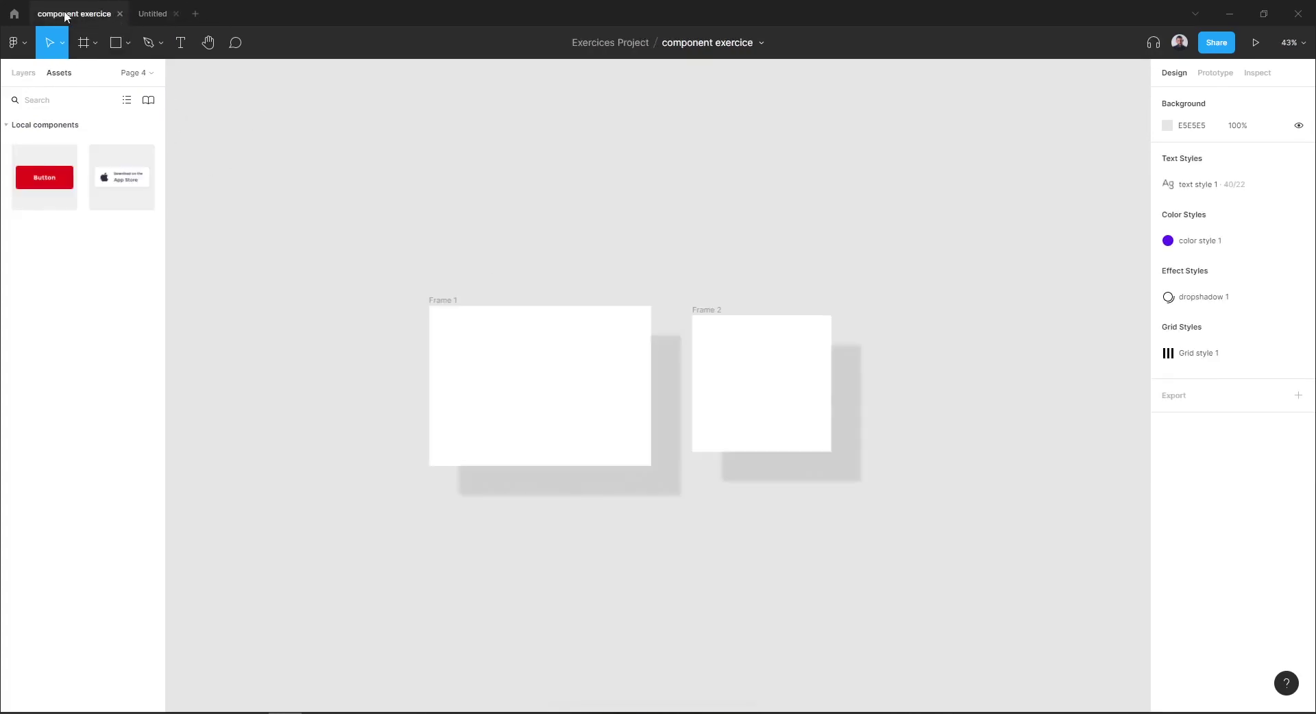
left_click(154, 15)
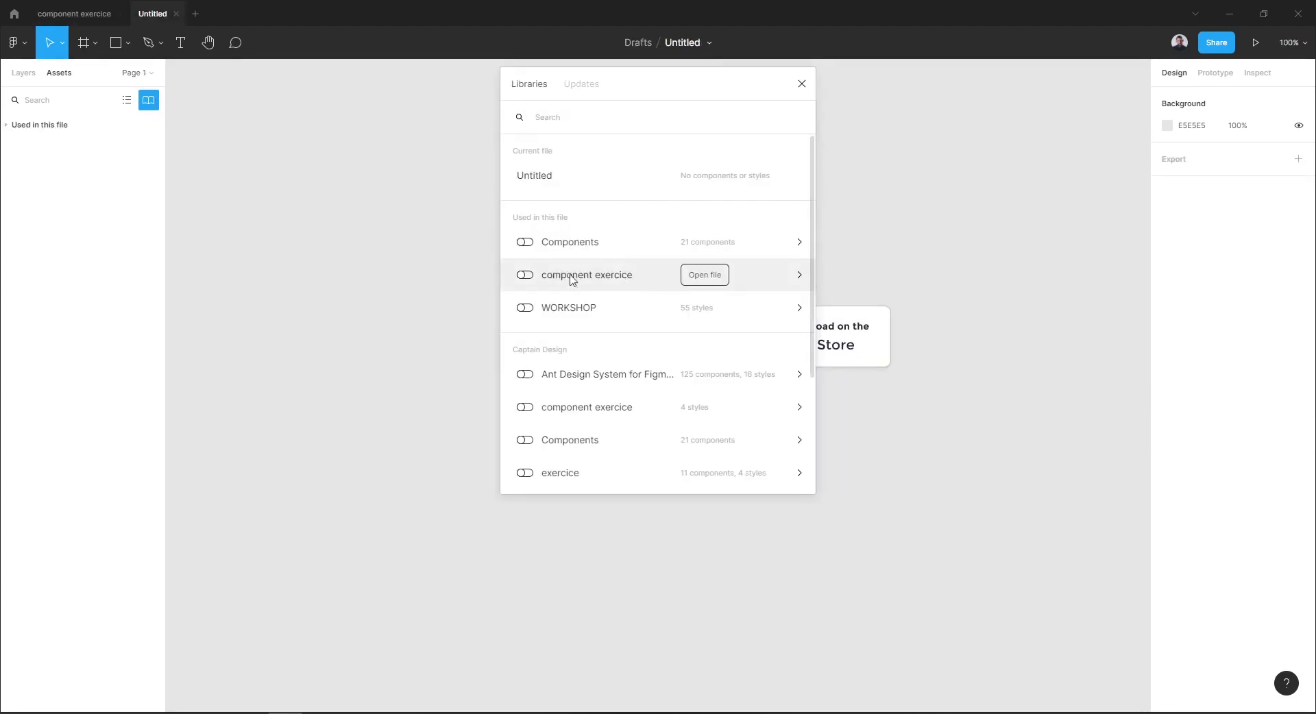
left_click(526, 276)
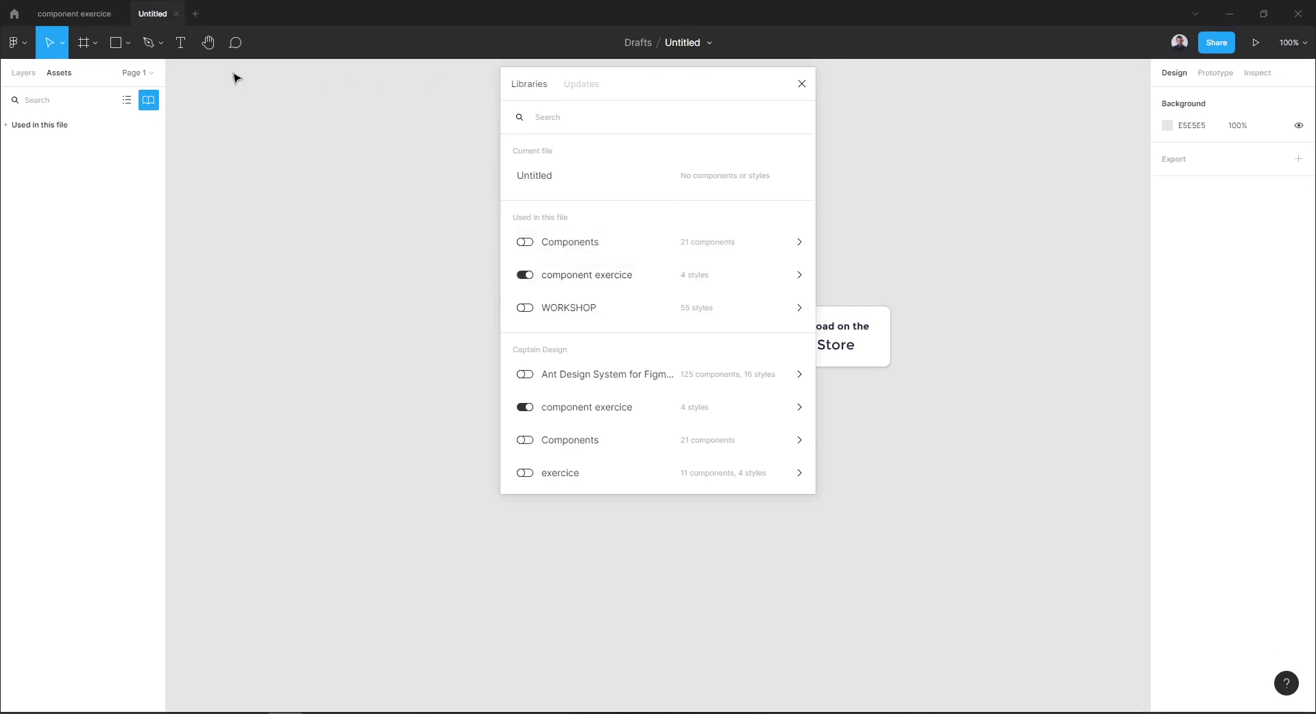
left_click(801, 83)
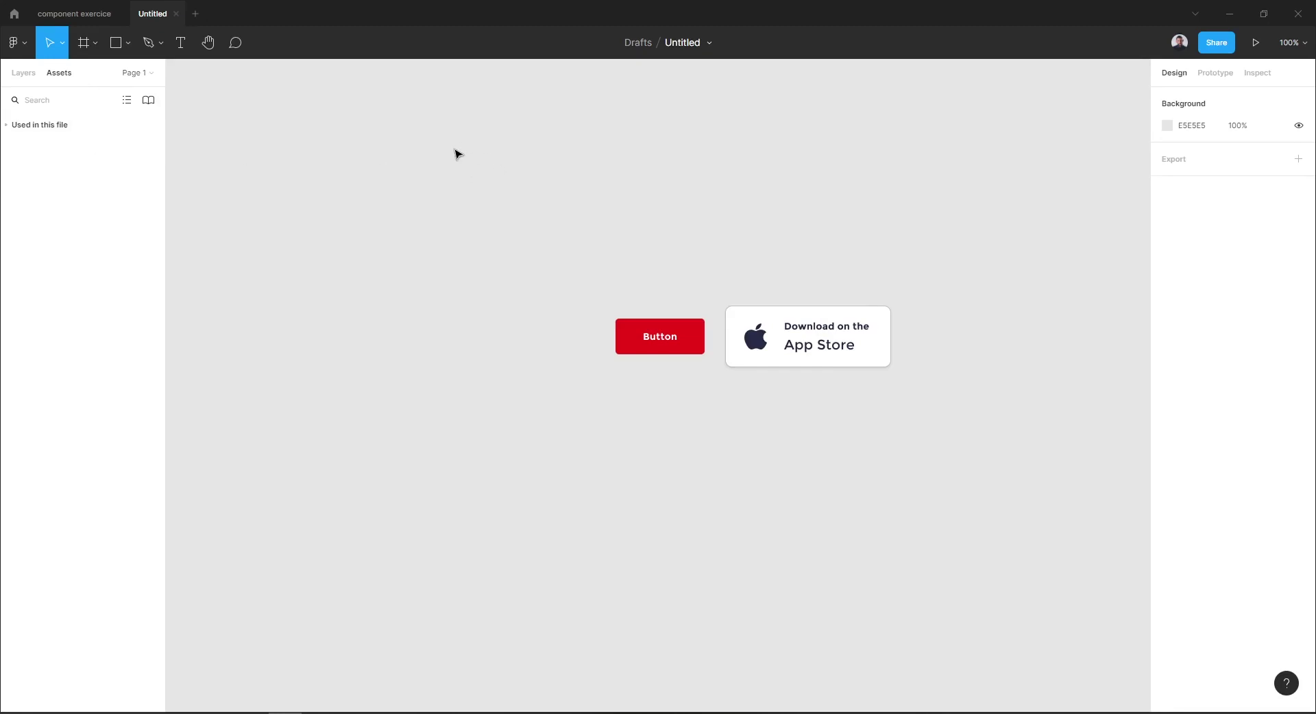
- Draw Frame 1 on empty canvas space and resize it to 800 × 544
left_click(55, 125)
left_click(56, 126)
left_click_drag(936, 435, 650, 390)
left_click(84, 43)
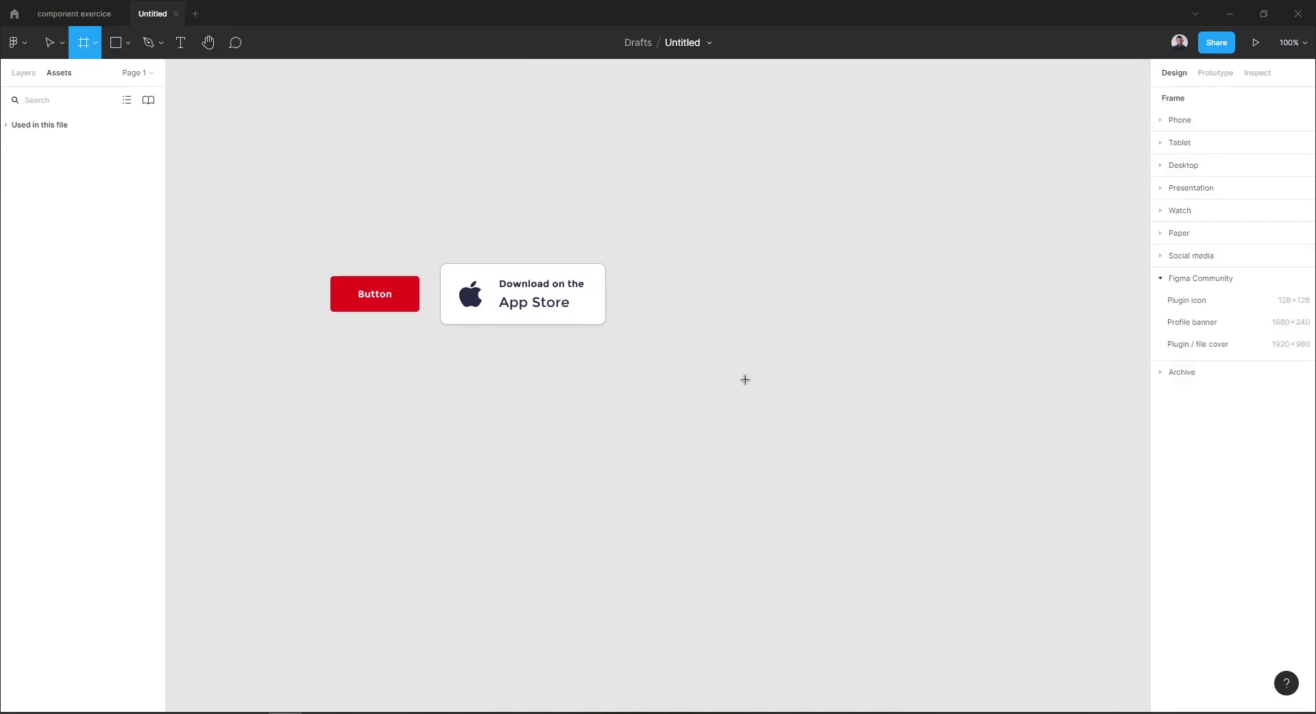
left_click_drag(709, 362, 955, 561)
left_click_drag(981, 622, 697, 471)
key("Escape")
left_click(580, 279)
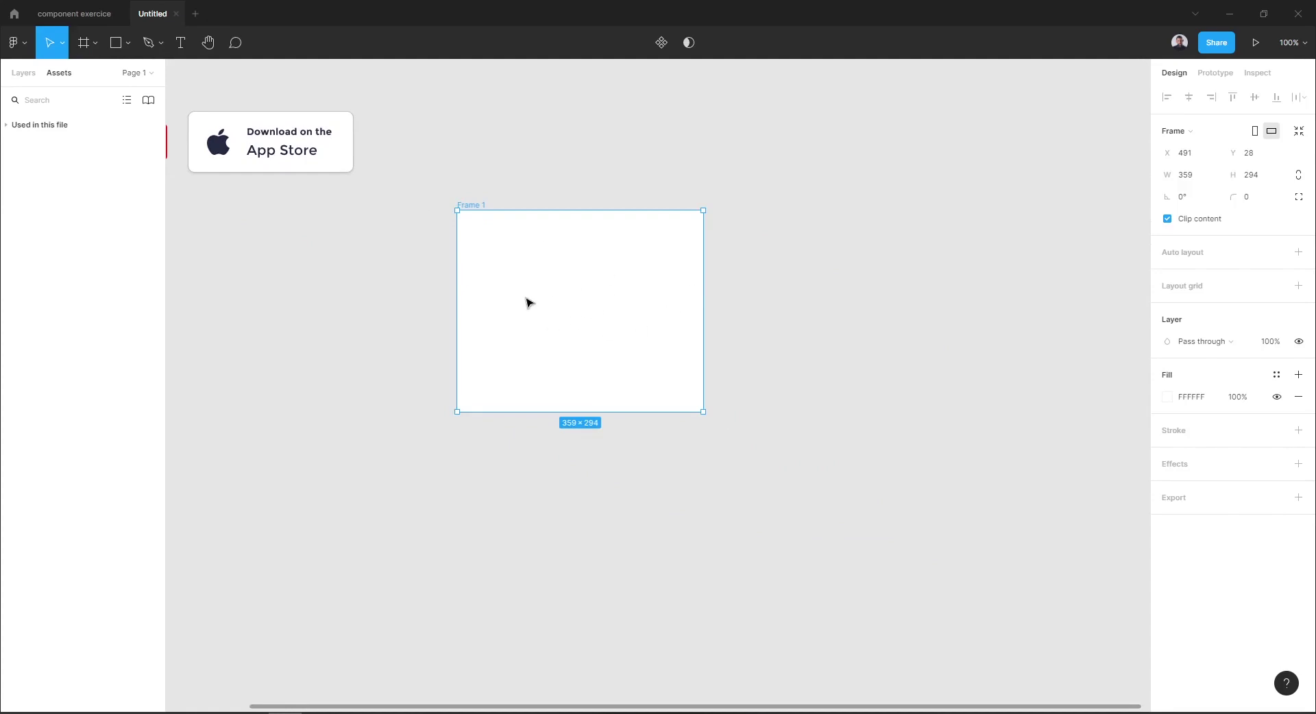
left_click_drag(703, 412, 1005, 583)
left_click(479, 199)
left_click(466, 205)
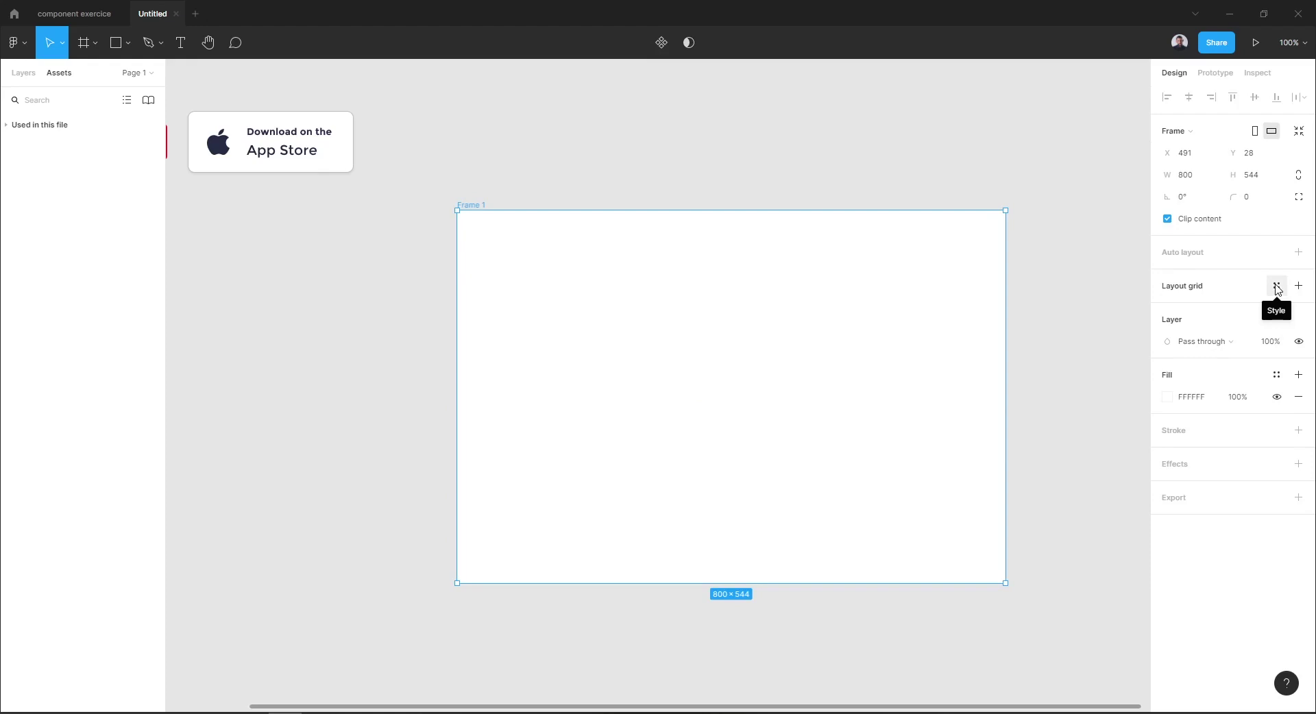
- Apply Grid style 1, color style 1 and dropshadow 1 to Frame 1
left_click(1276, 286)
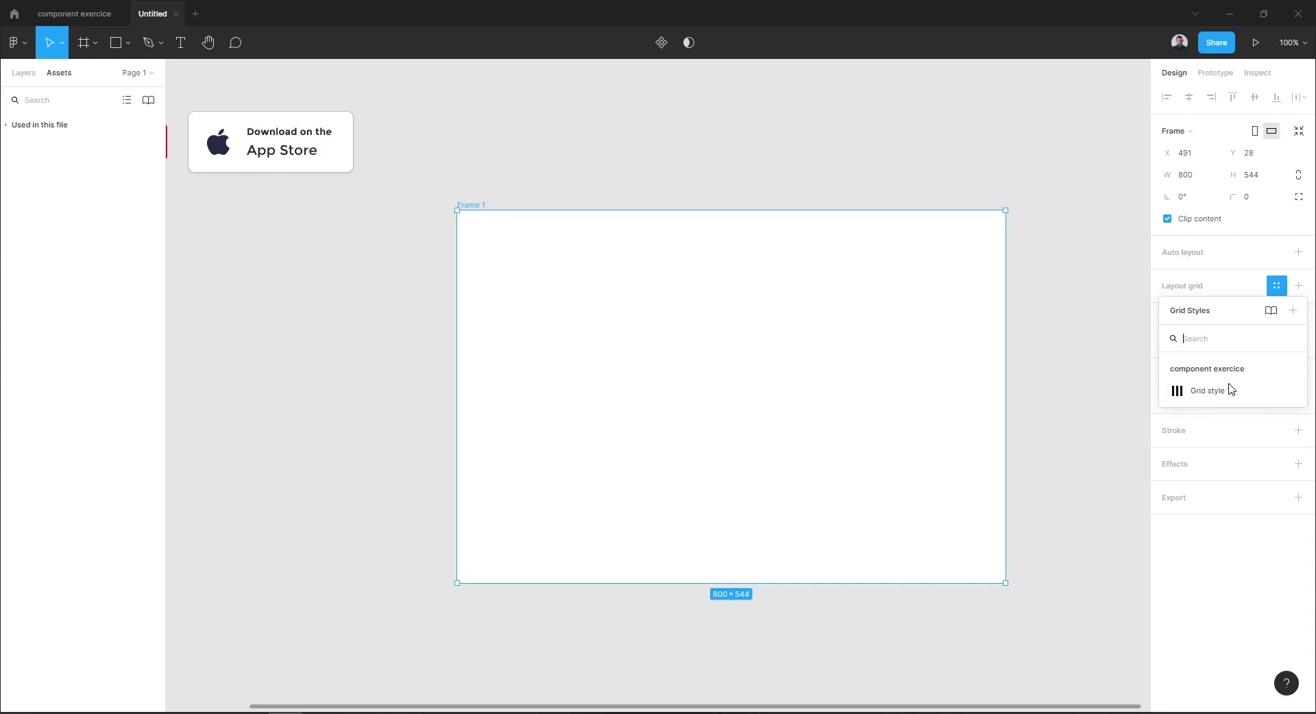
left_click(1209, 397)
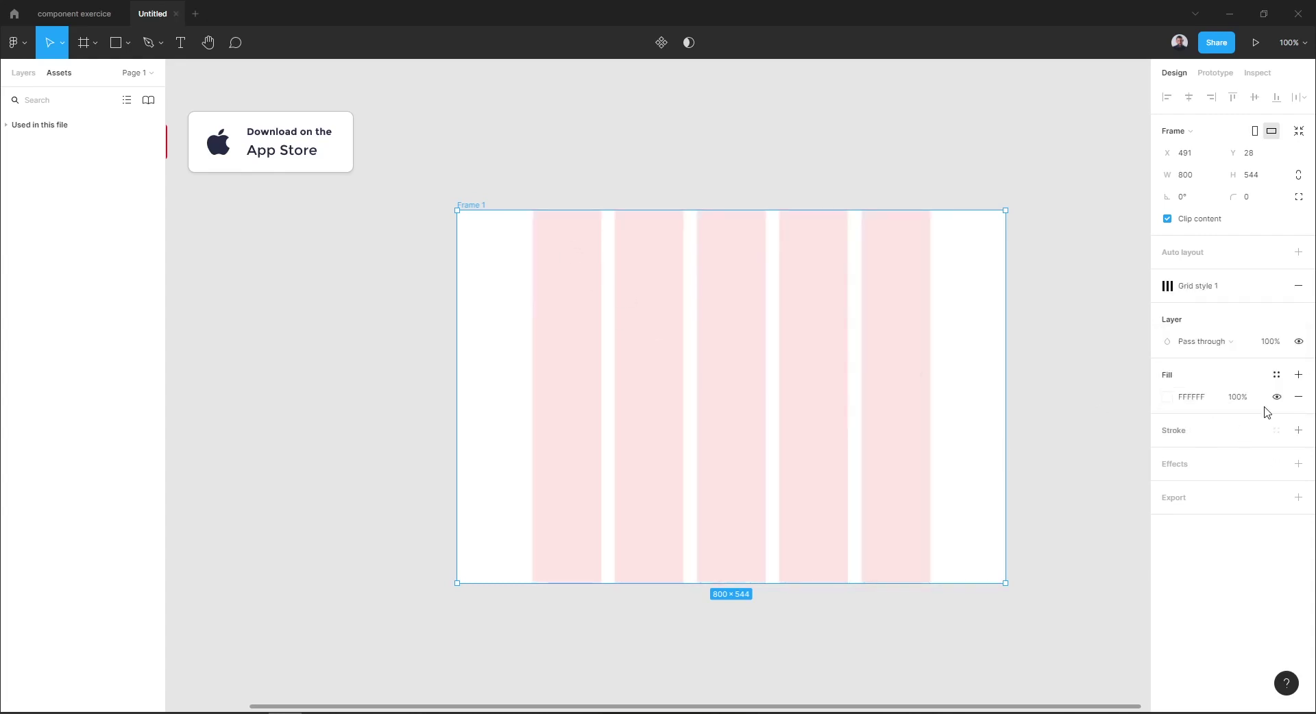
left_click(1277, 374)
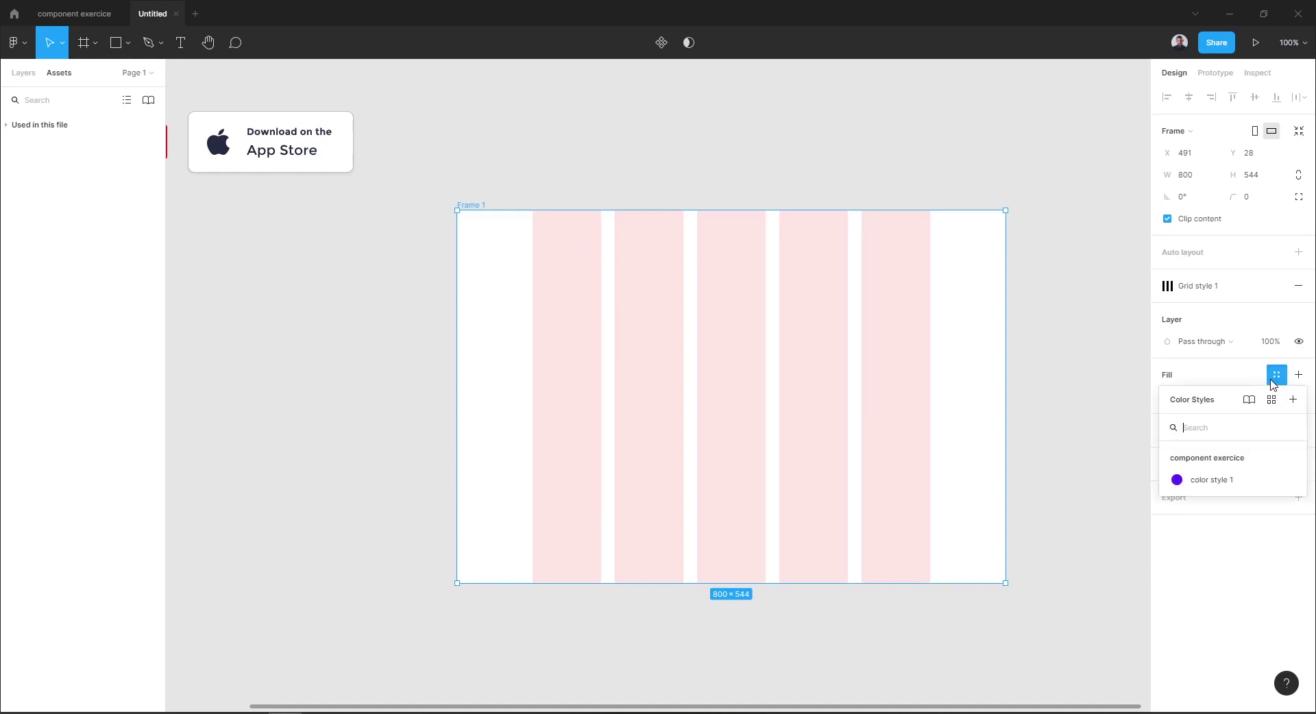
left_click(1224, 480)
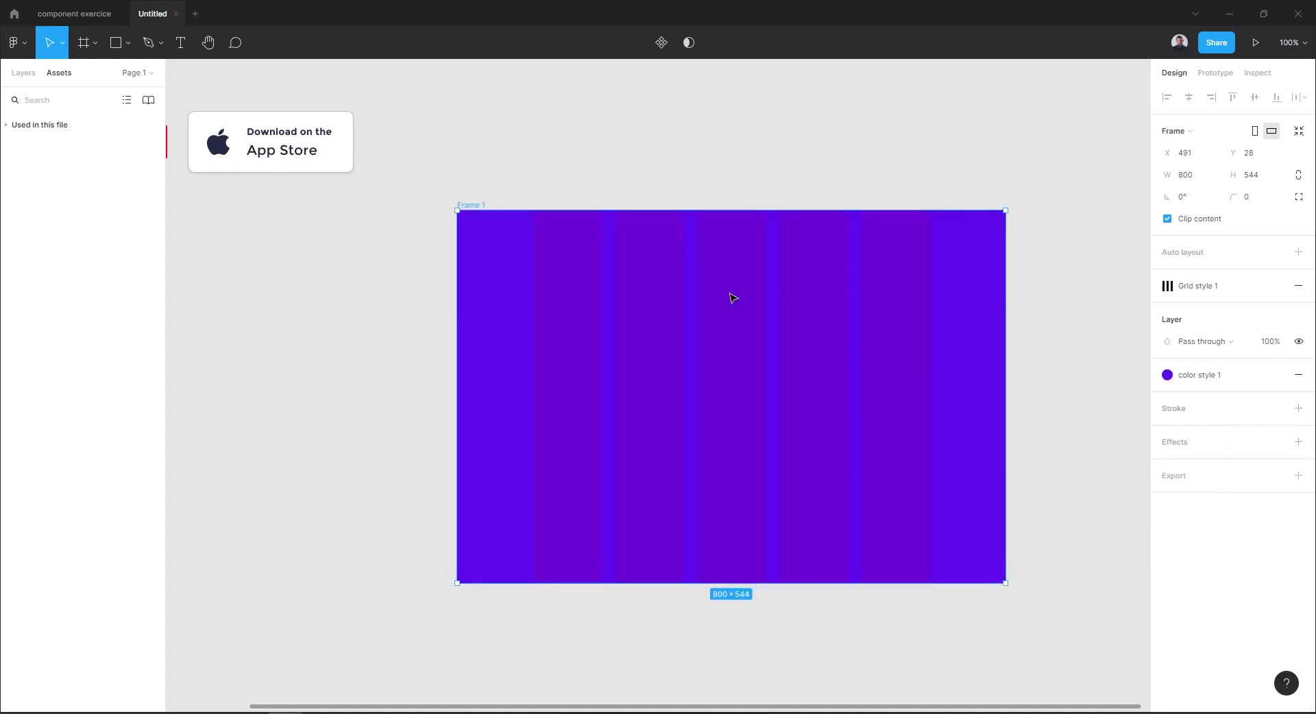
left_click(1276, 443)
left_click(1208, 547)
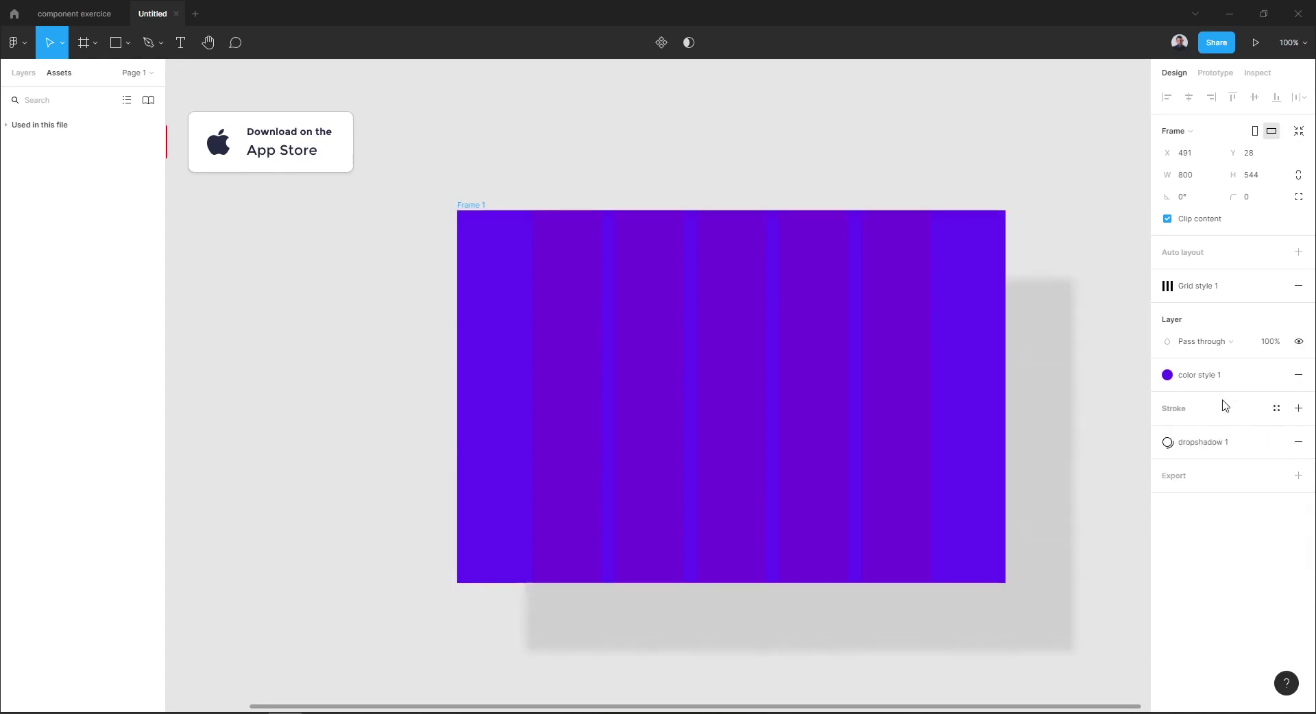
- Detach color style 1 from Frame 1 and replace the fill with plain white FFFFFF
left_click(488, 197)
left_click(310, 137)
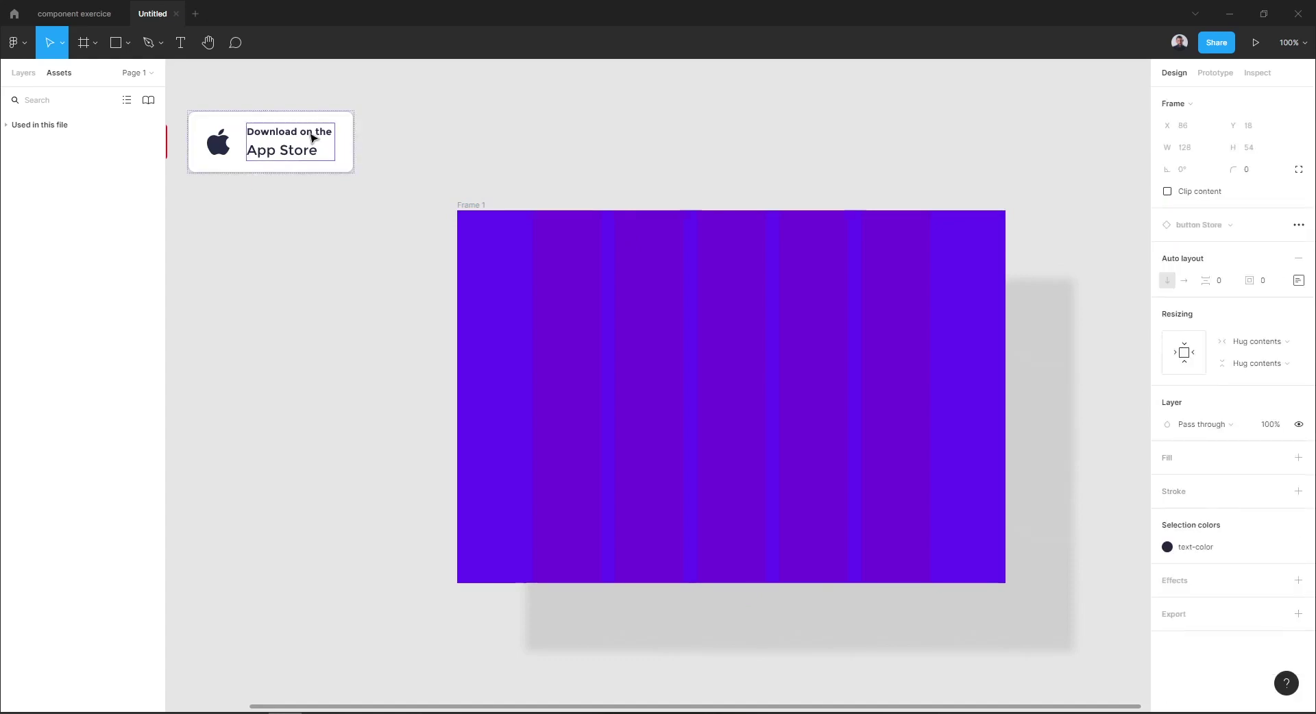
left_click(600, 144)
left_click_drag(797, 190, 670, 157)
left_click(348, 171)
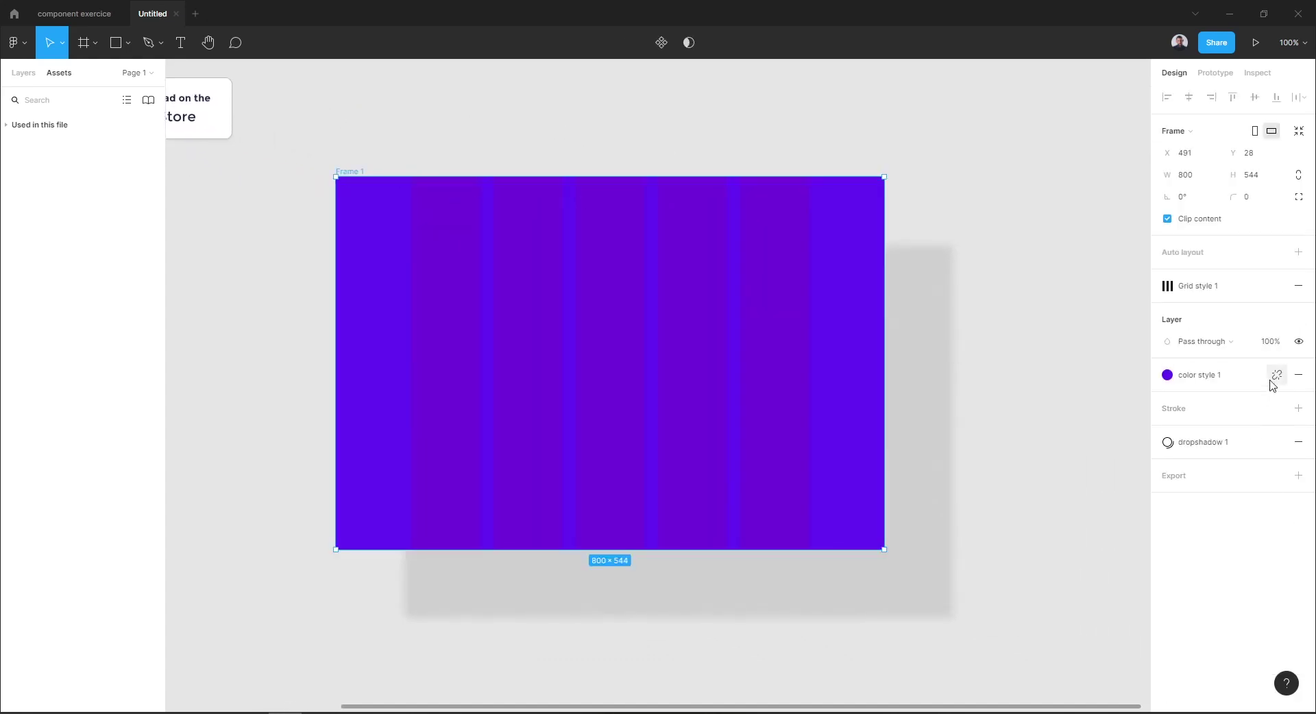
left_click(1277, 375)
left_click(1298, 394)
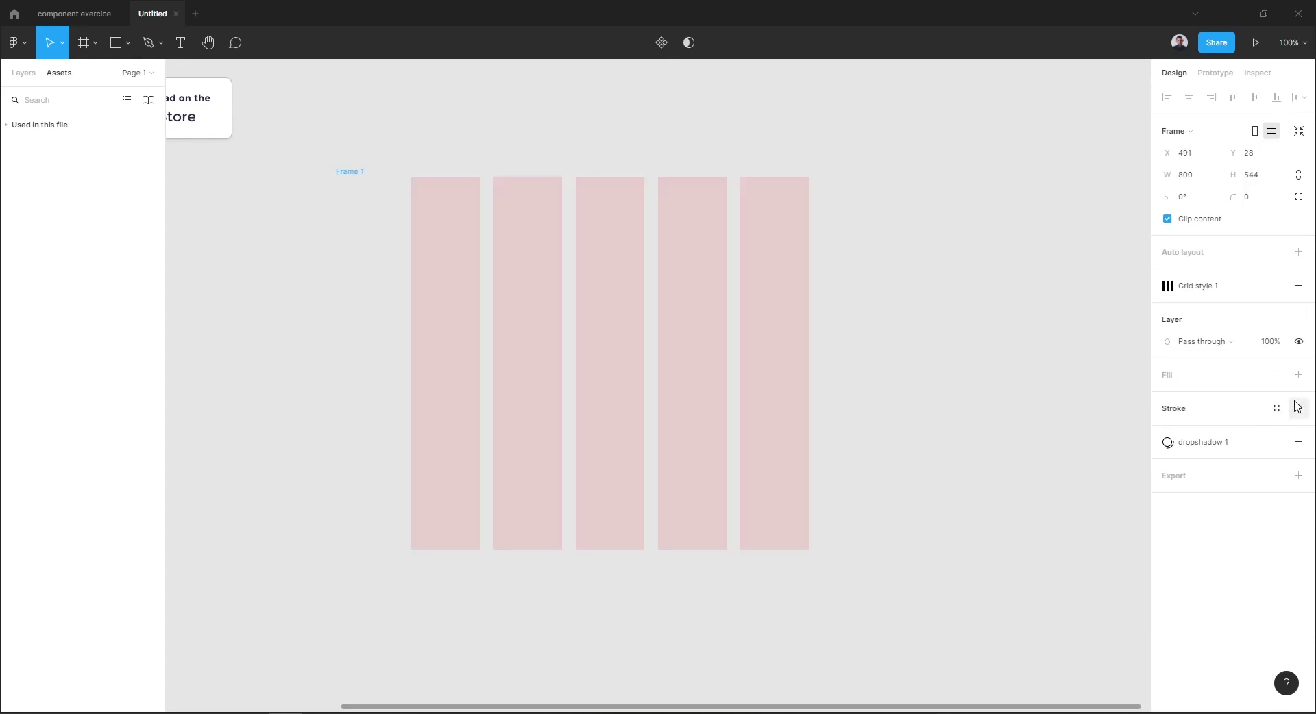
left_click(1298, 375)
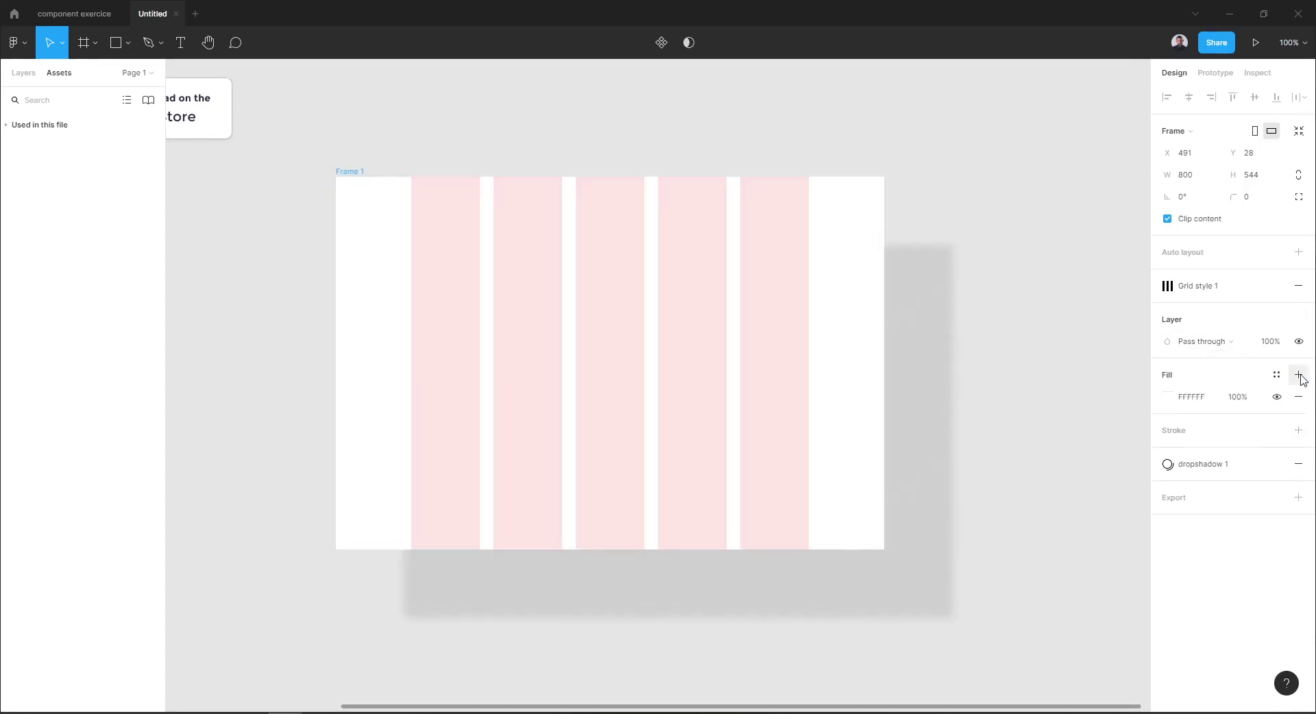
left_click(1037, 470)
- Add a text layer reading 'New Text Layer' to the canvas
scroll(905, 476, "right", 3)
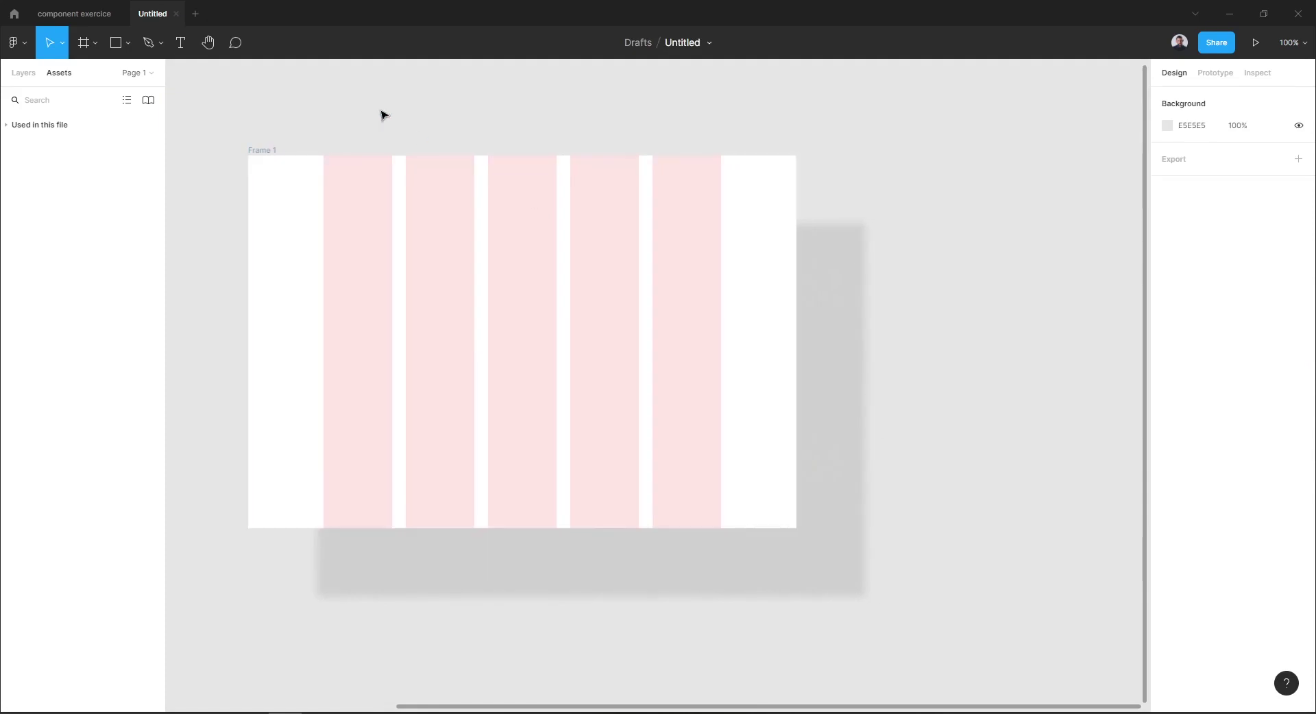
left_click(188, 43)
left_click(1051, 417)
scroll(978, 505, "right", 5)
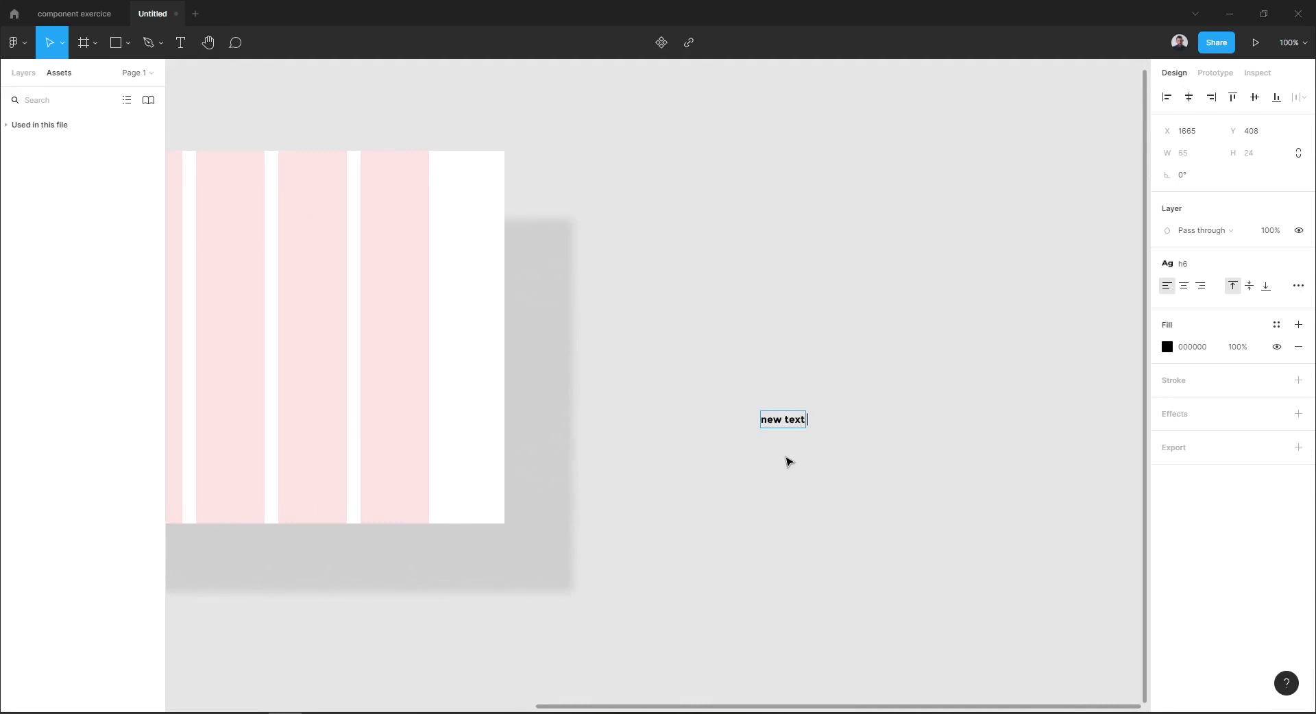
type("new text layer")
key("Escape")
- Detach the h6 style from the text layer and apply text style 1 instead
scroll(789, 463, "up", 5)
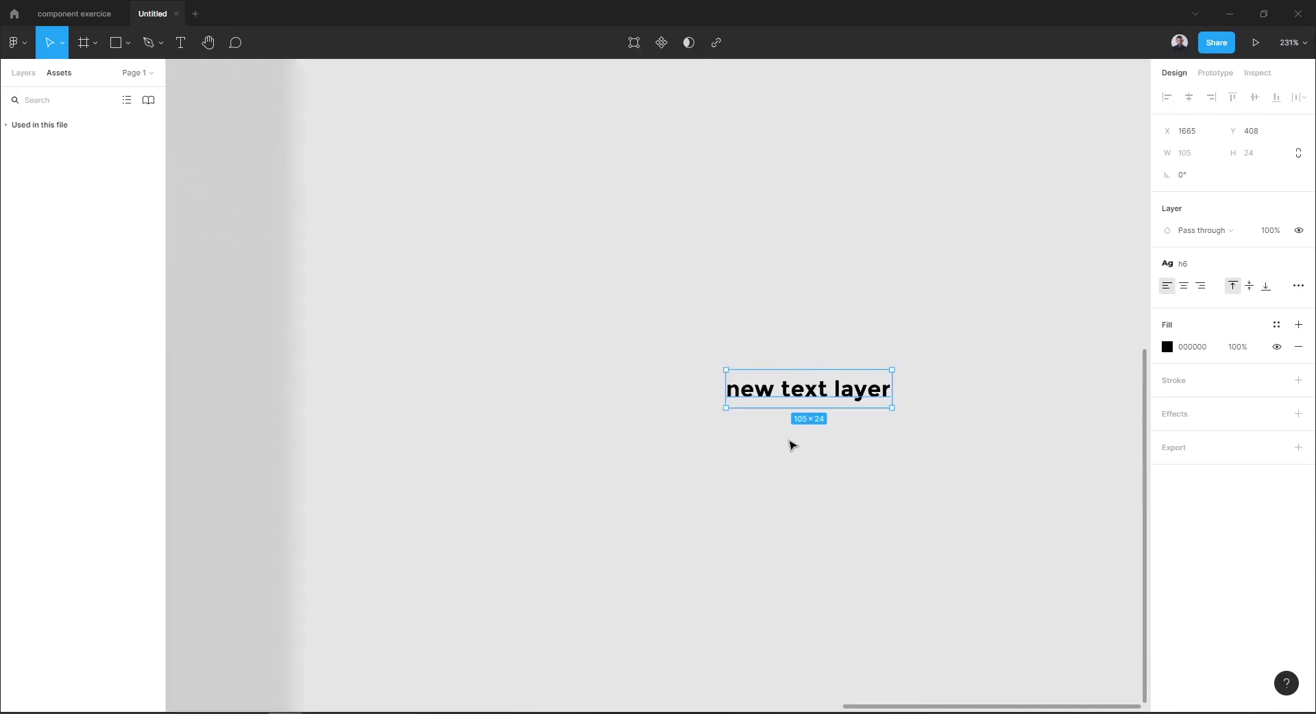
scroll(793, 446, "up", 5)
left_click(1299, 264)
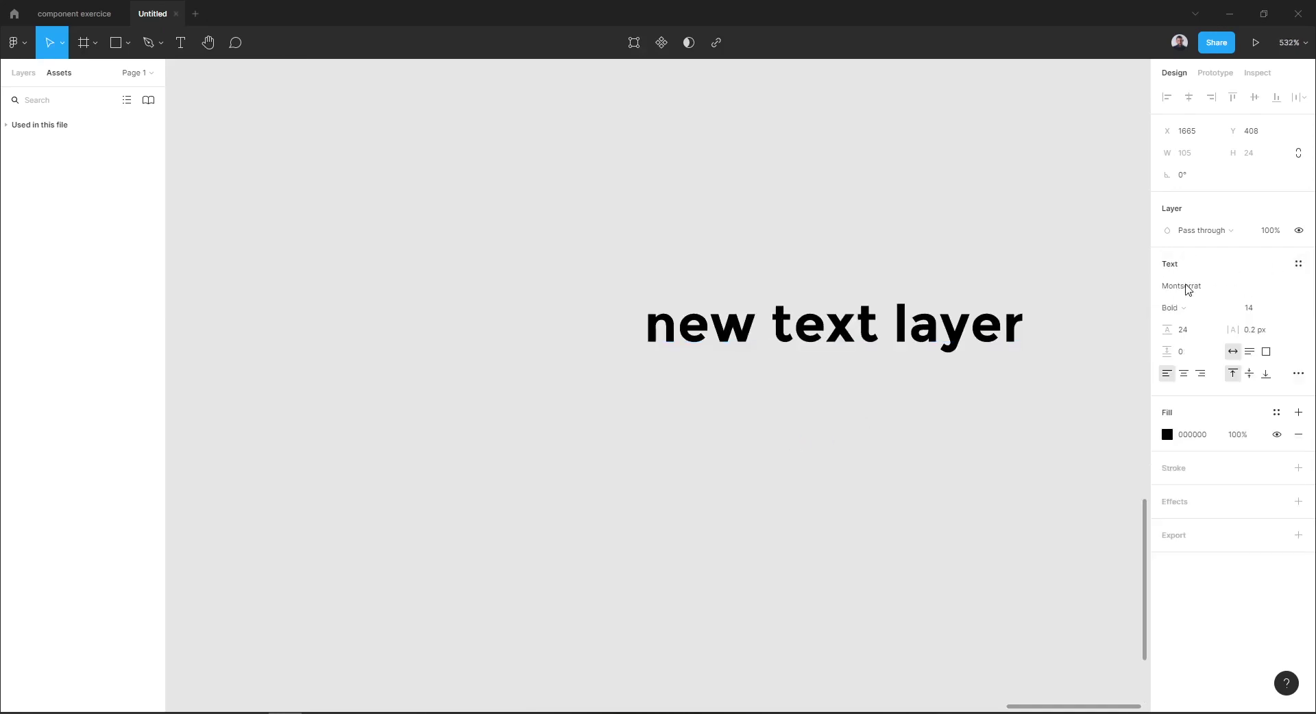
left_click_drag(864, 352, 700, 360)
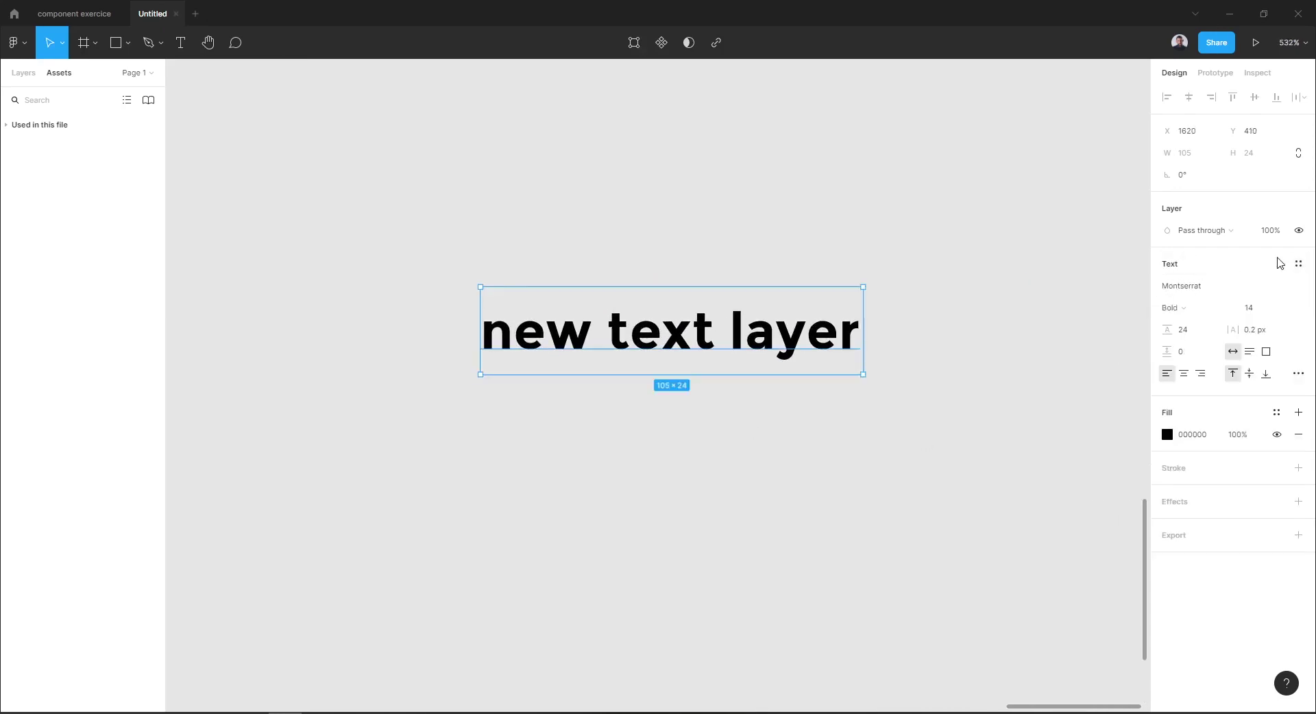
left_click(1298, 265)
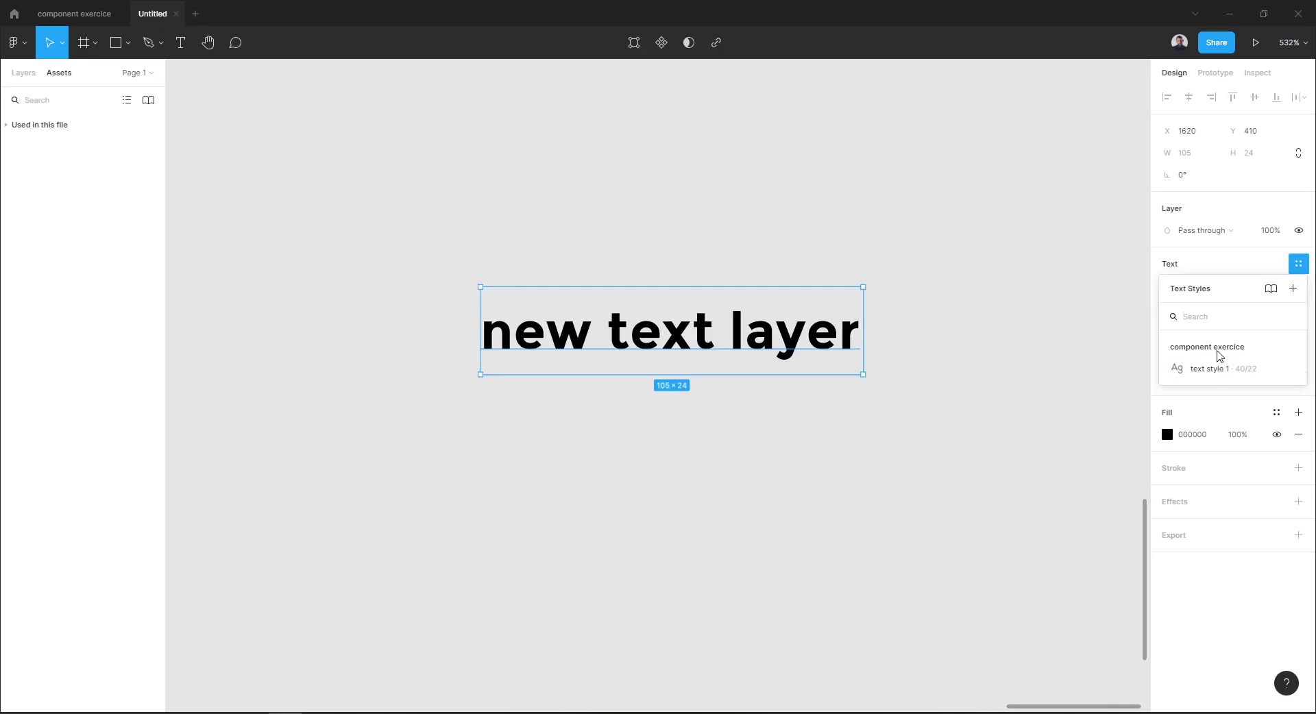
left_click(1208, 369)
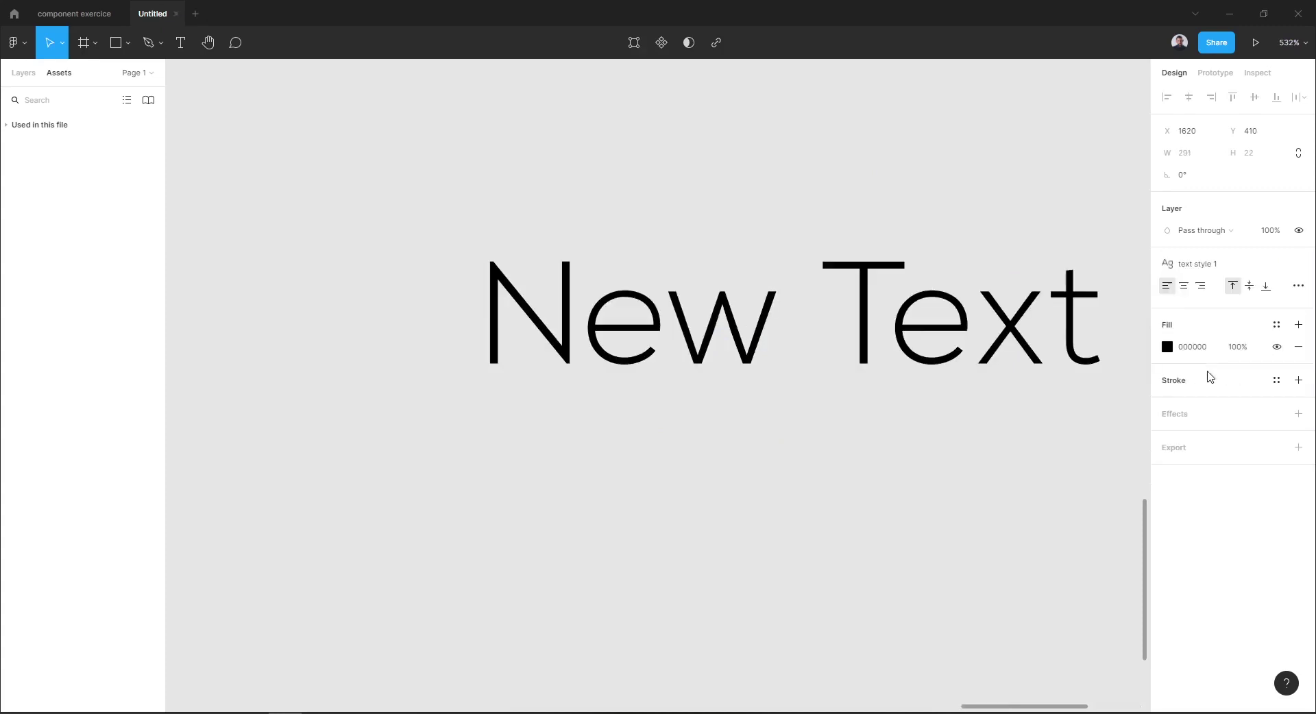
scroll(780, 490, "down", 5)
left_click_drag(844, 497, 623, 450)
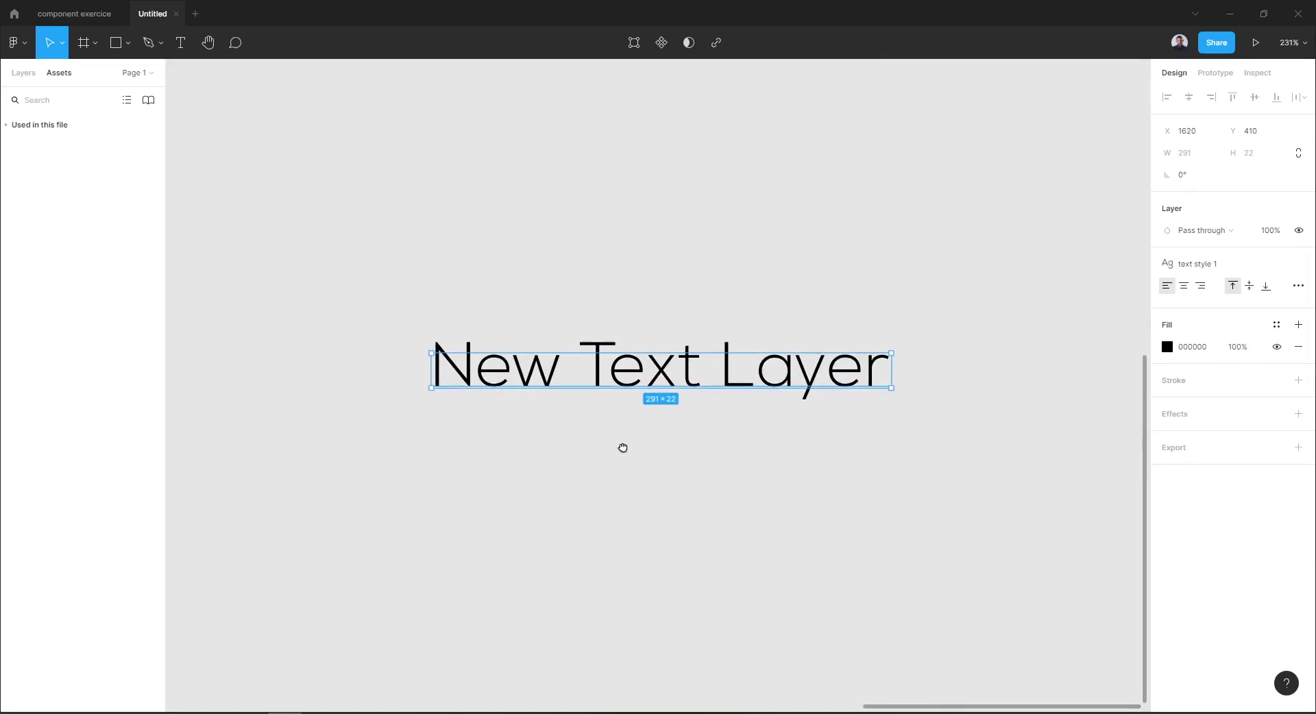
left_click(800, 462)
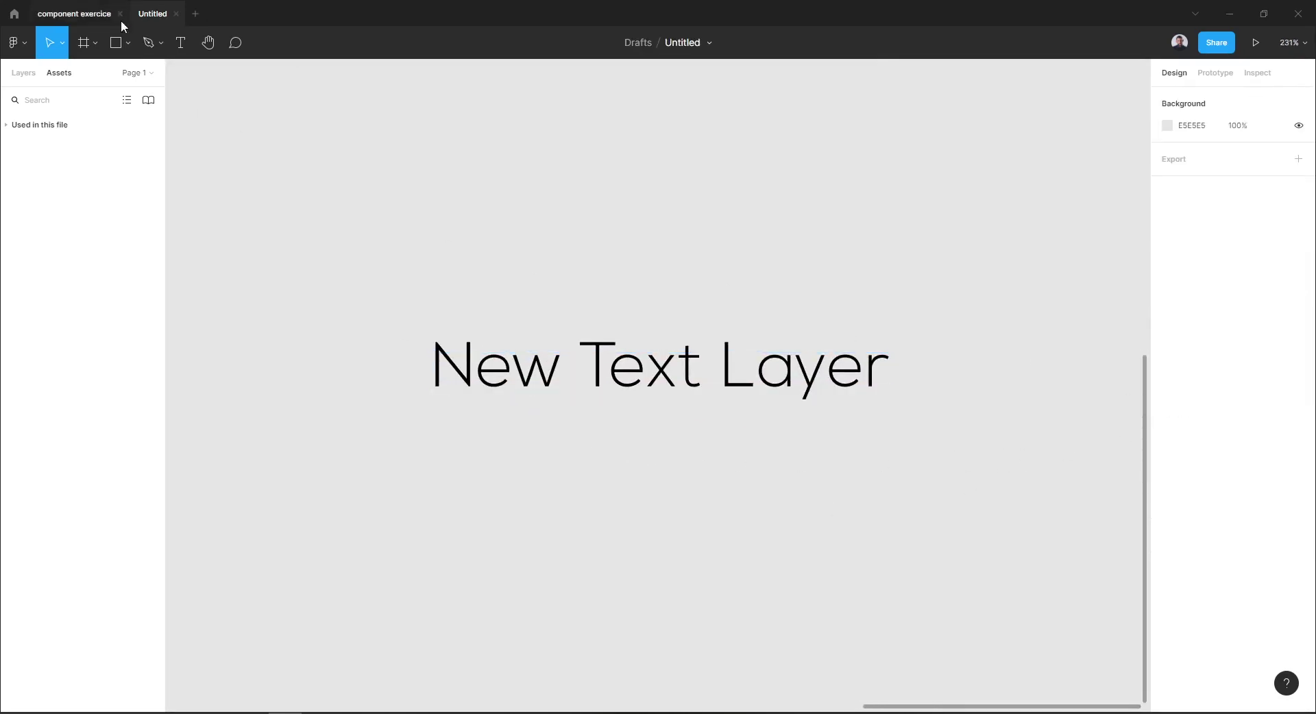
- Back in component exercice, edit text style 1 and try the Nokora font
left_click(76, 15)
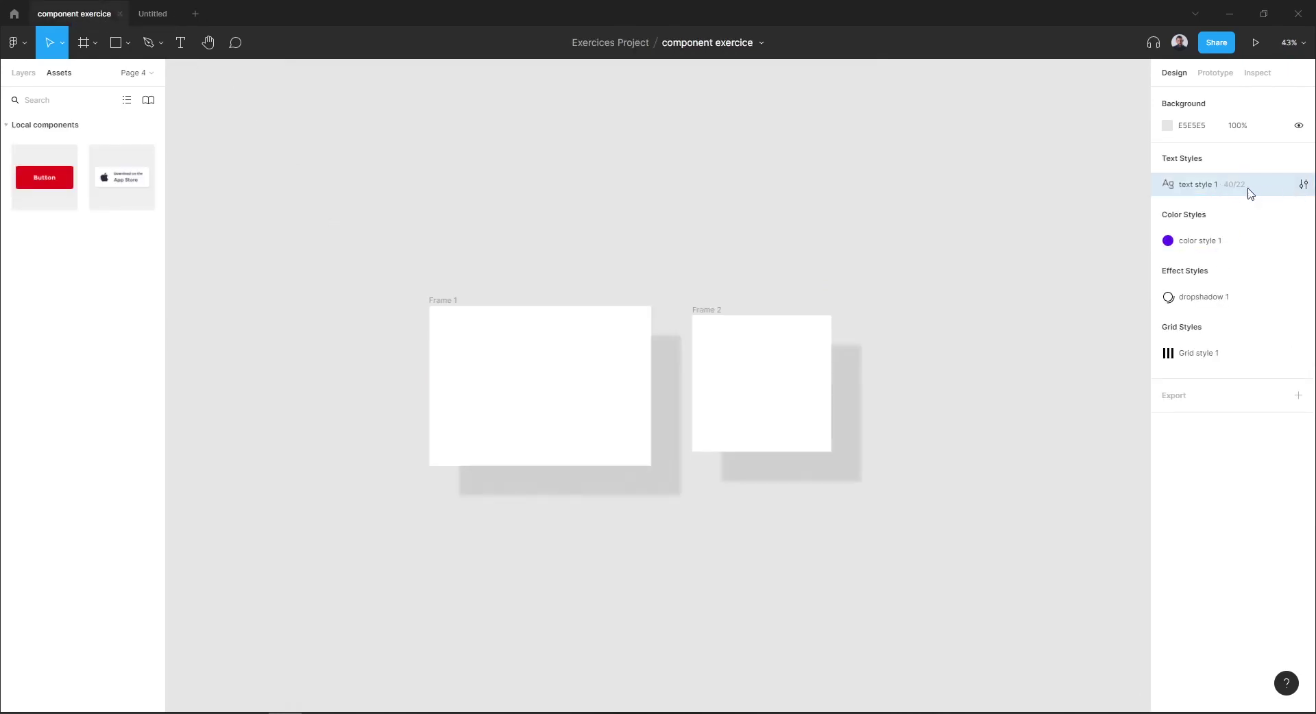
left_click(1303, 185)
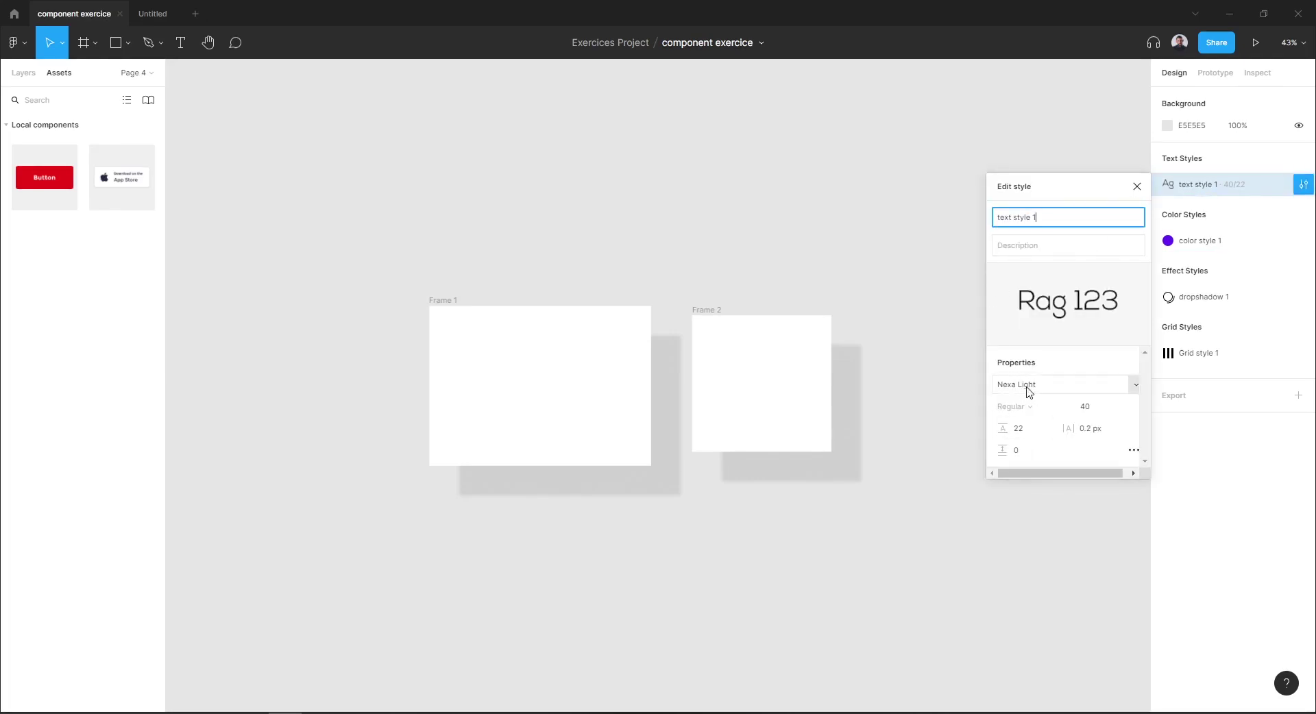
left_click(1138, 388)
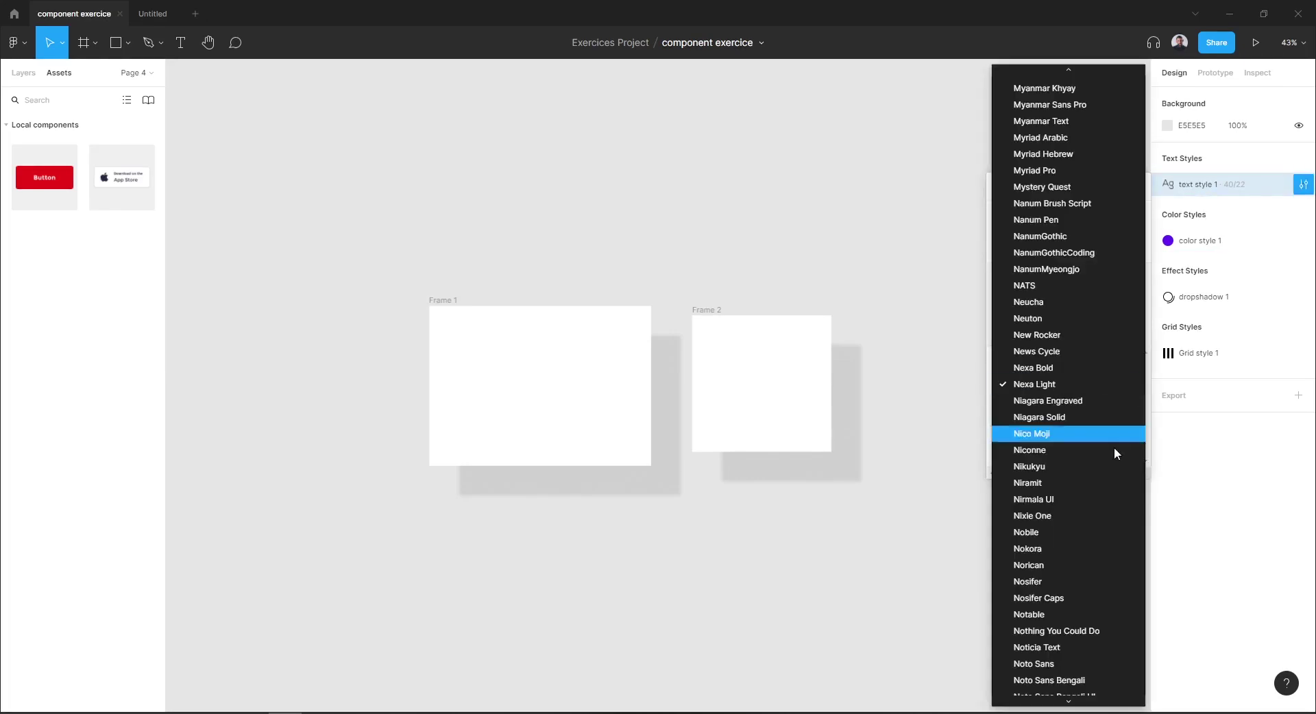
left_click(1083, 548)
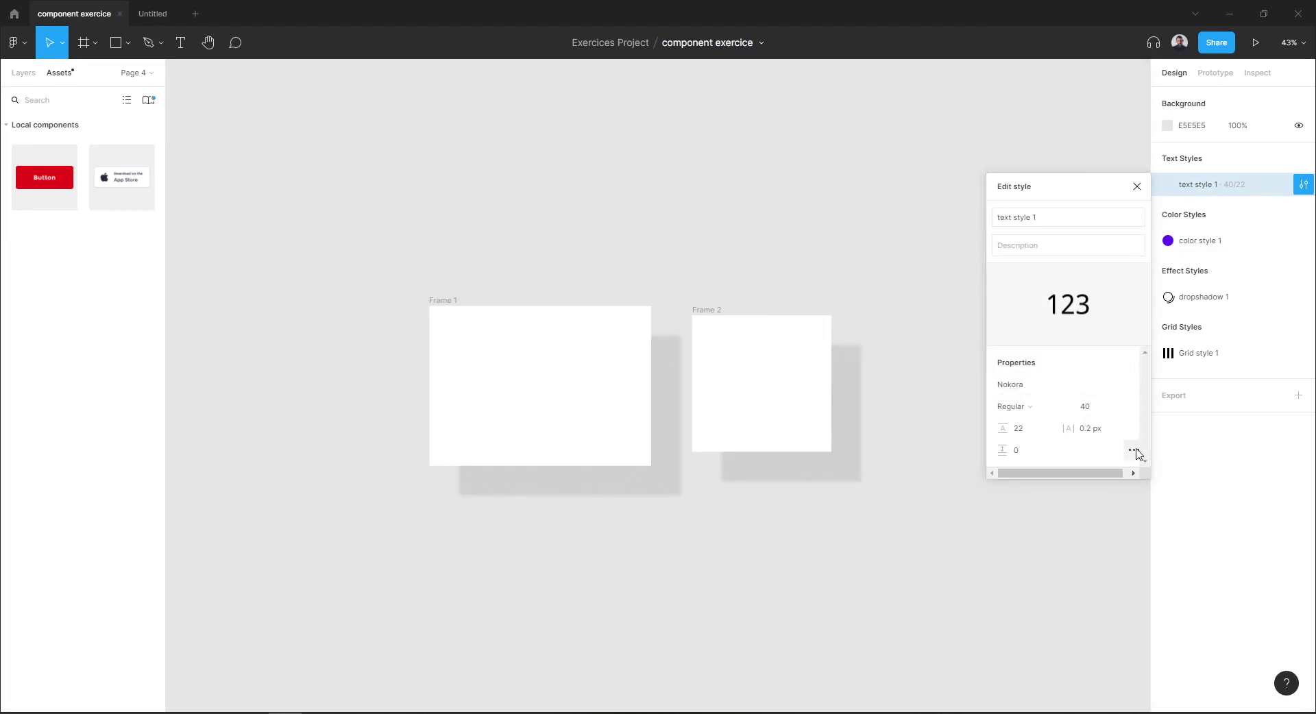
- Change text style 1's font to Moul Pali with size 60
left_click(1128, 385)
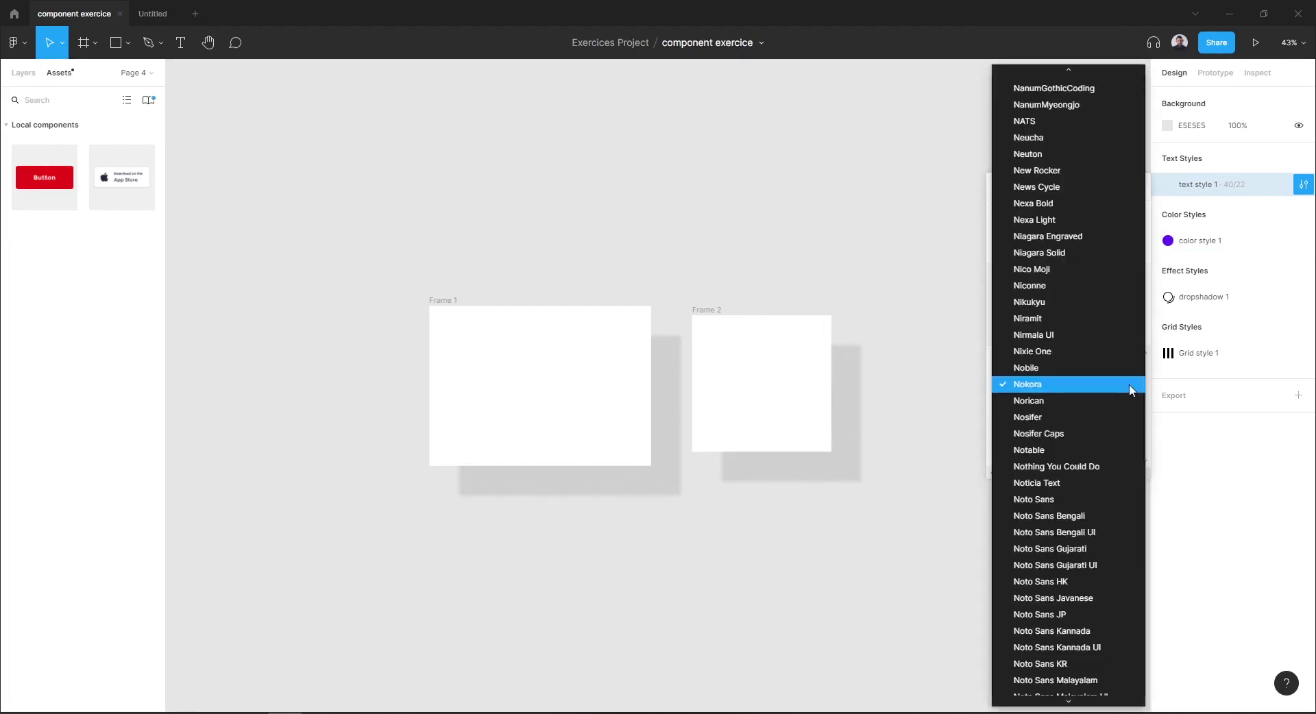
scroll(1125, 380, "up", 3)
scroll(1088, 253, "up", 7)
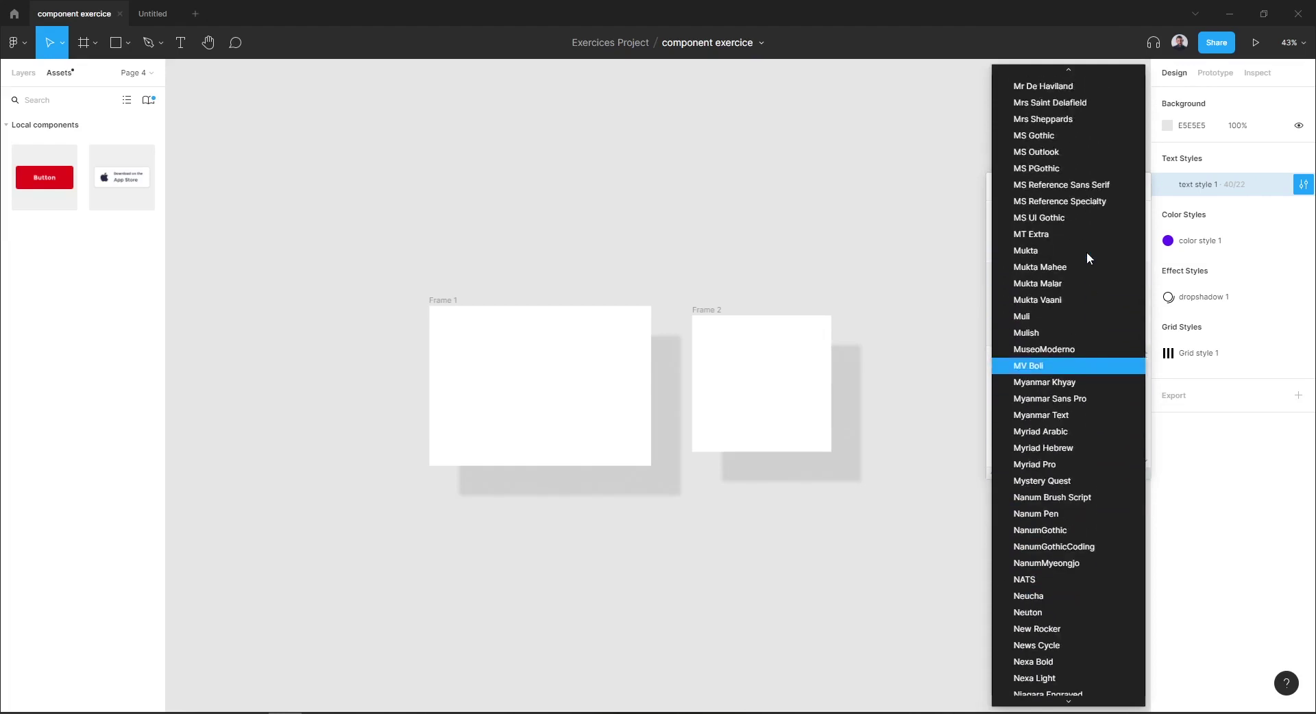
scroll(1102, 220, "up", 3)
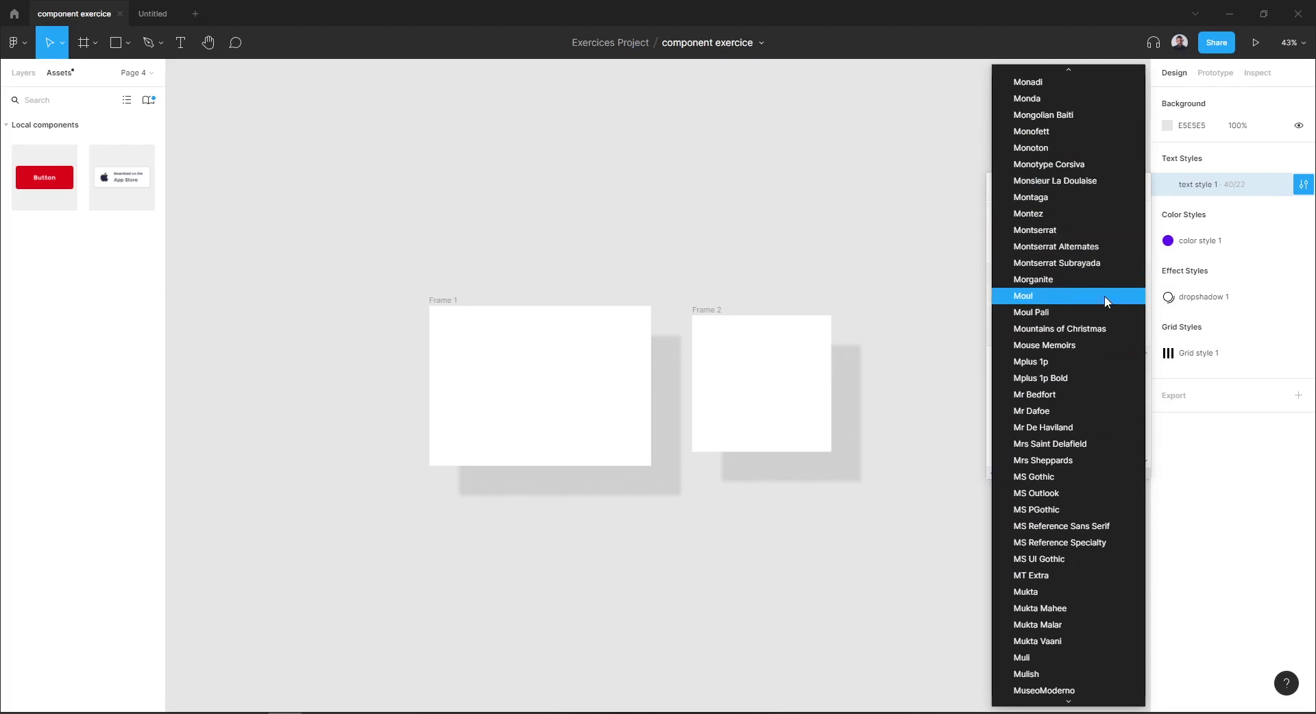
left_click(1093, 314)
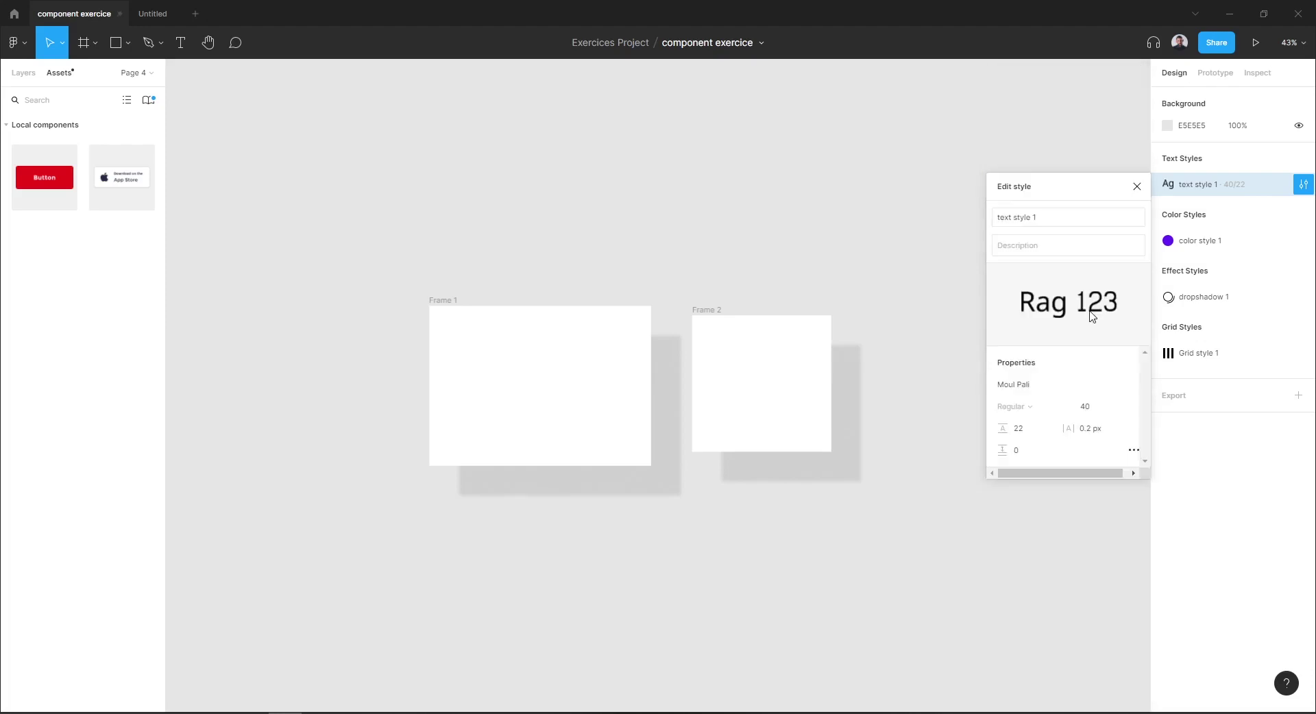
left_click(1087, 408)
type("48")
key("Return")
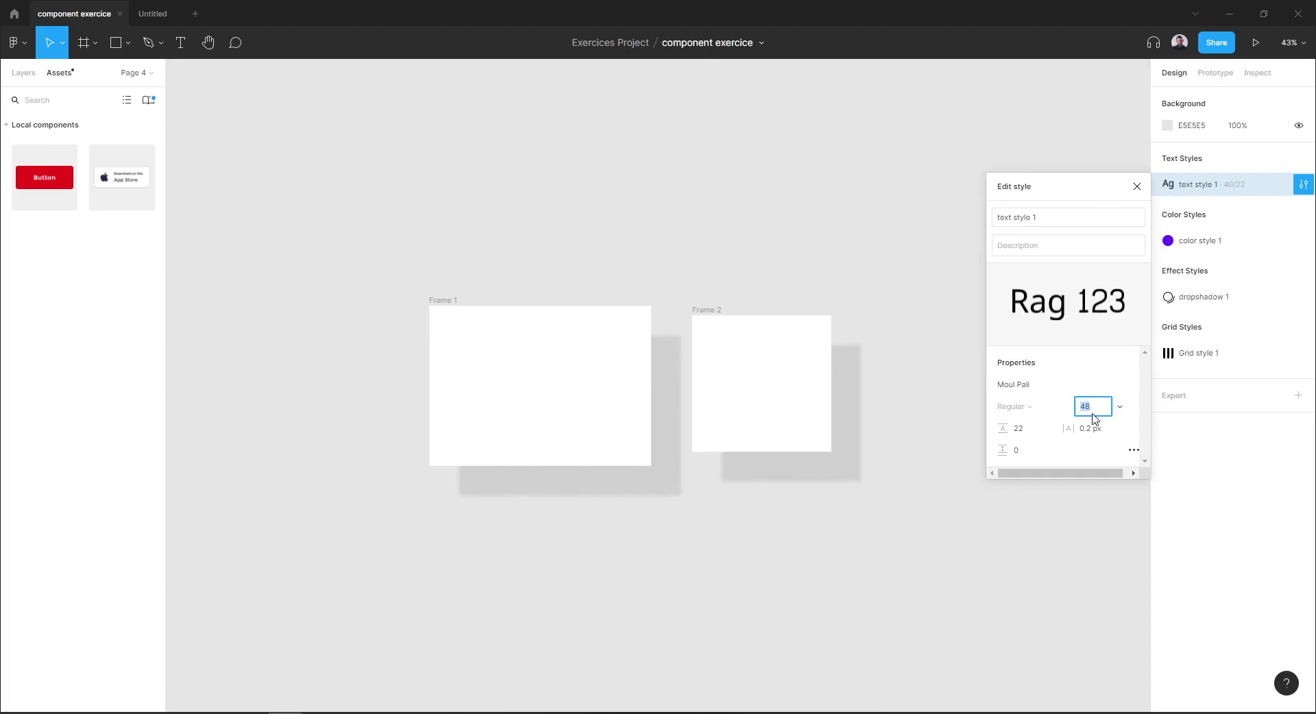
key("Up")
key("Up")
key("Up")
key("Up")
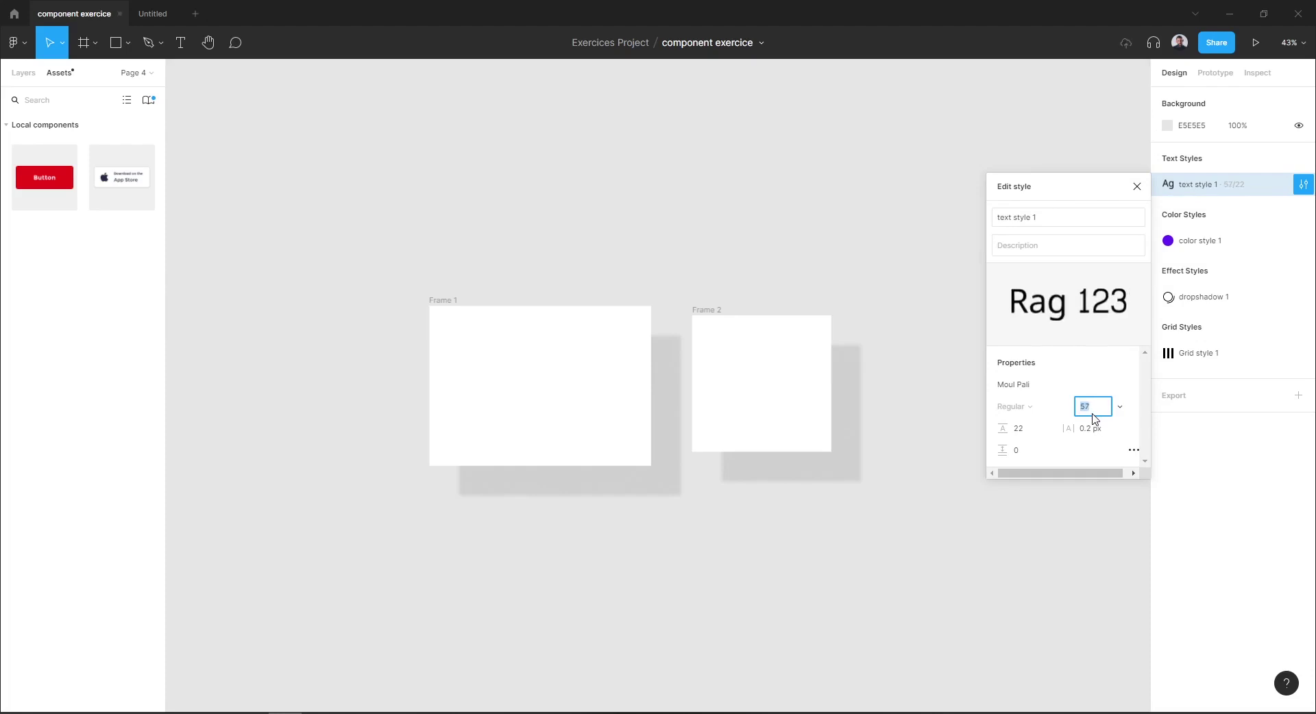
key("Up")
left_click(1036, 432)
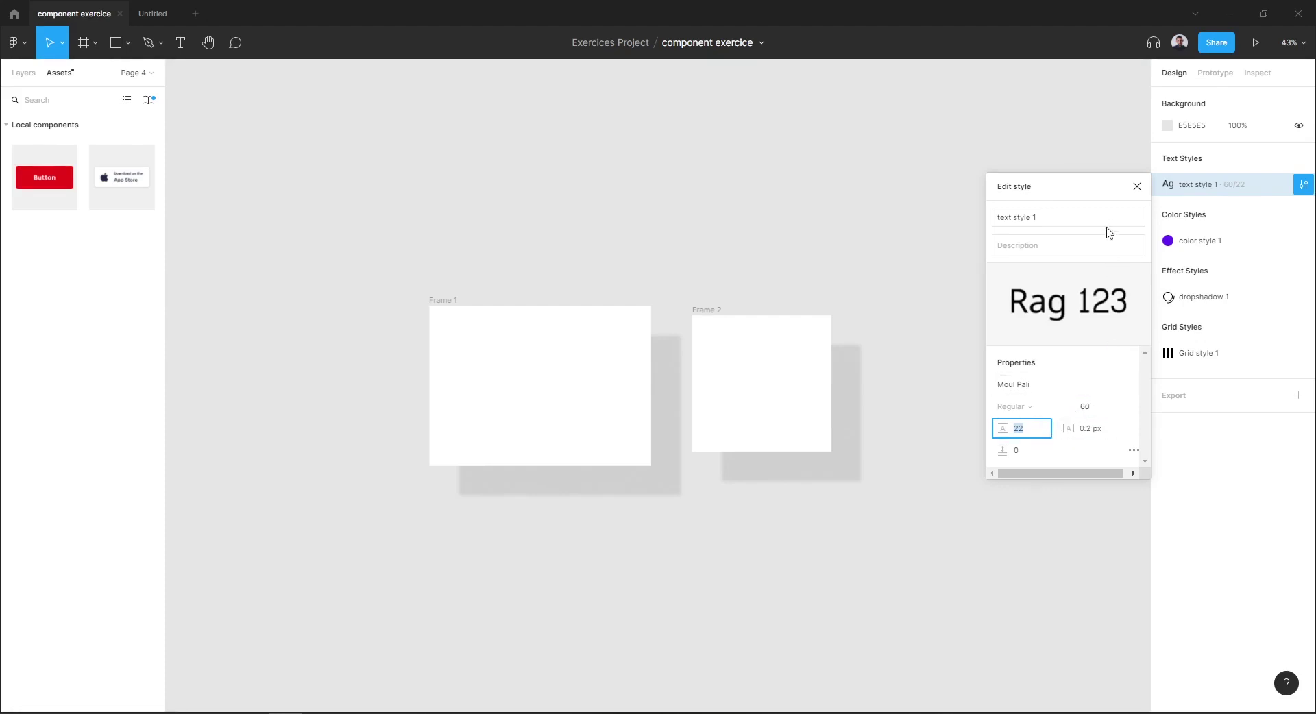
- Publish the library's 3 pending changes, including the modified text style 1
left_click(1137, 187)
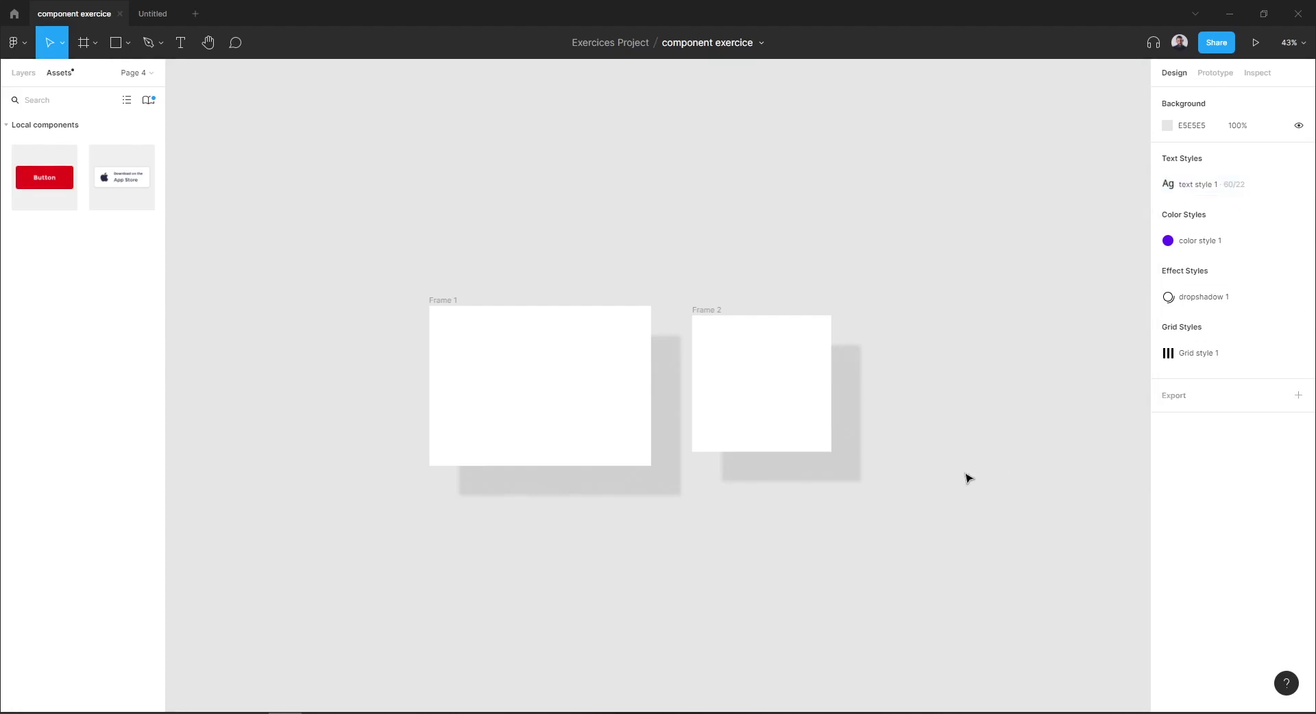
left_click(153, 14)
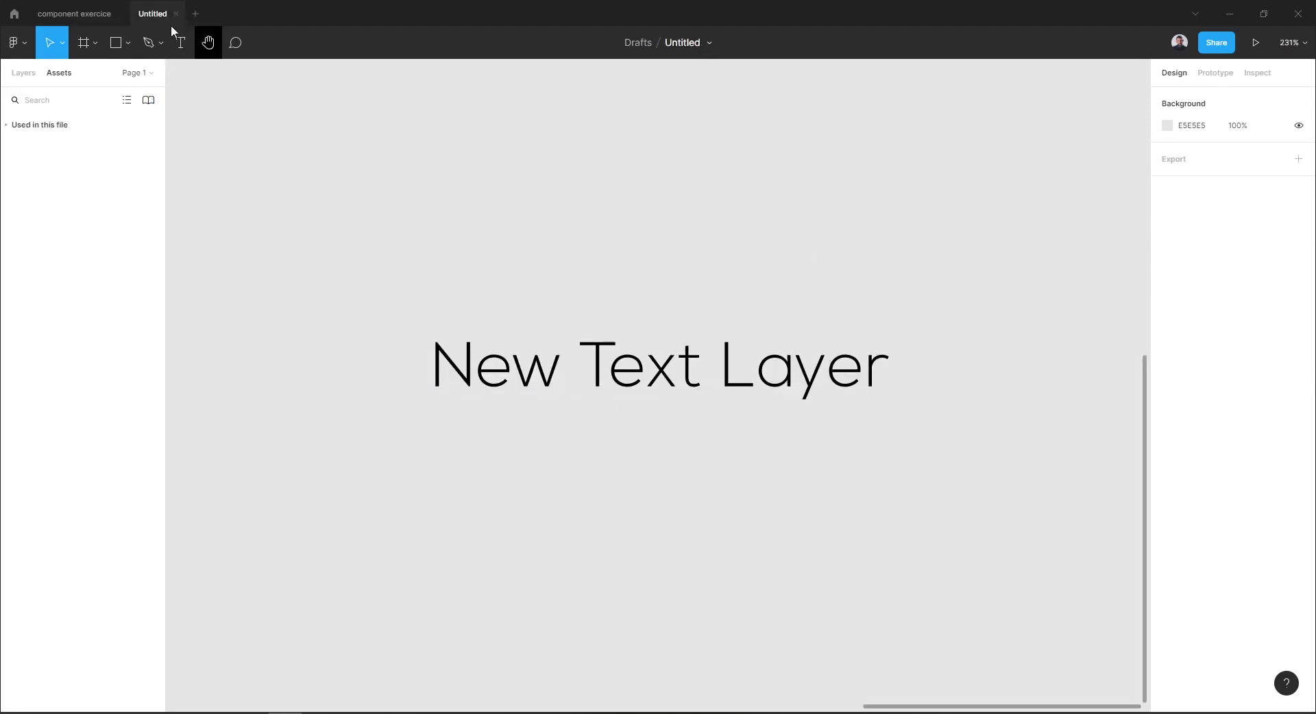
left_click(75, 16)
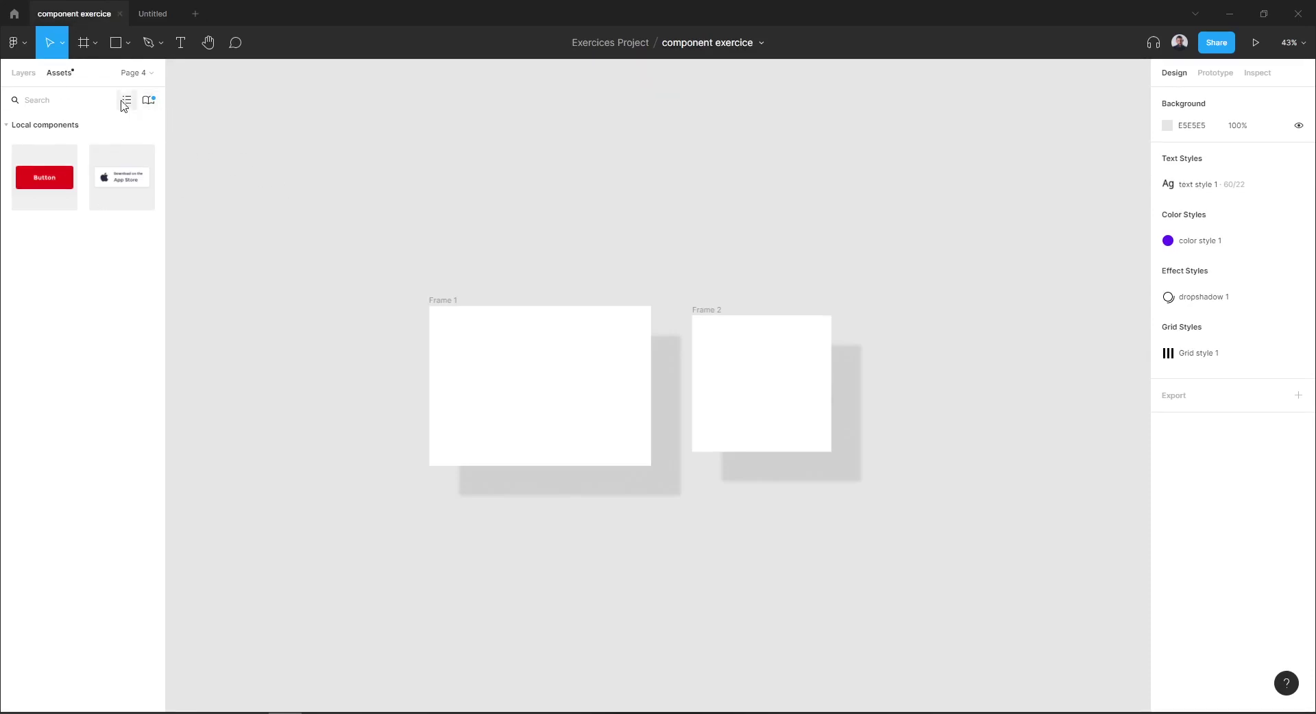
left_click(148, 100)
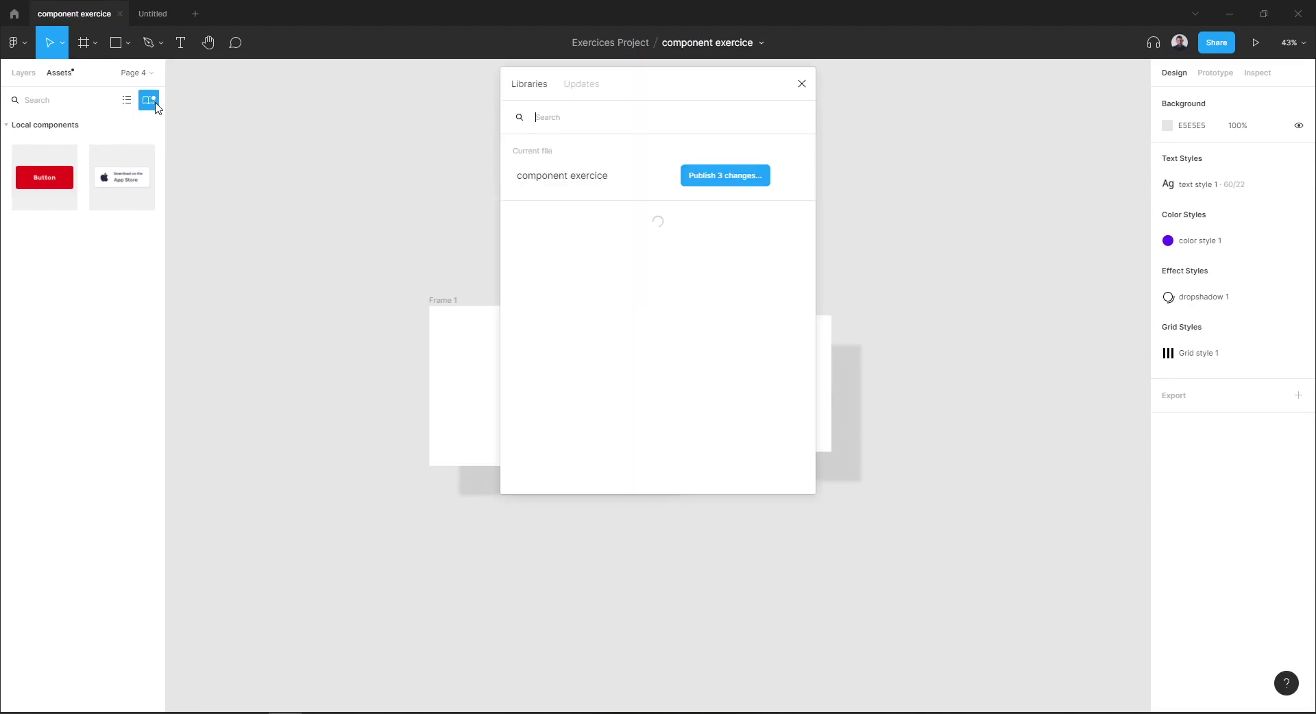
left_click(726, 175)
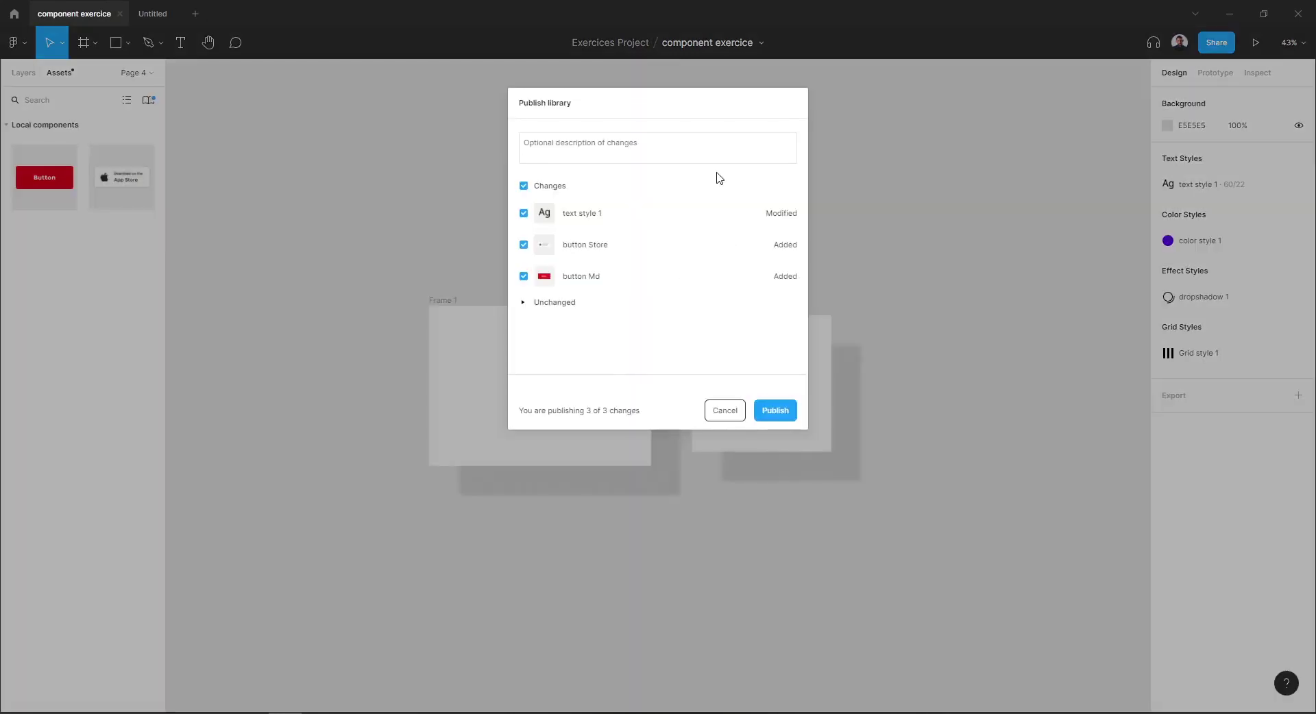
left_click(775, 411)
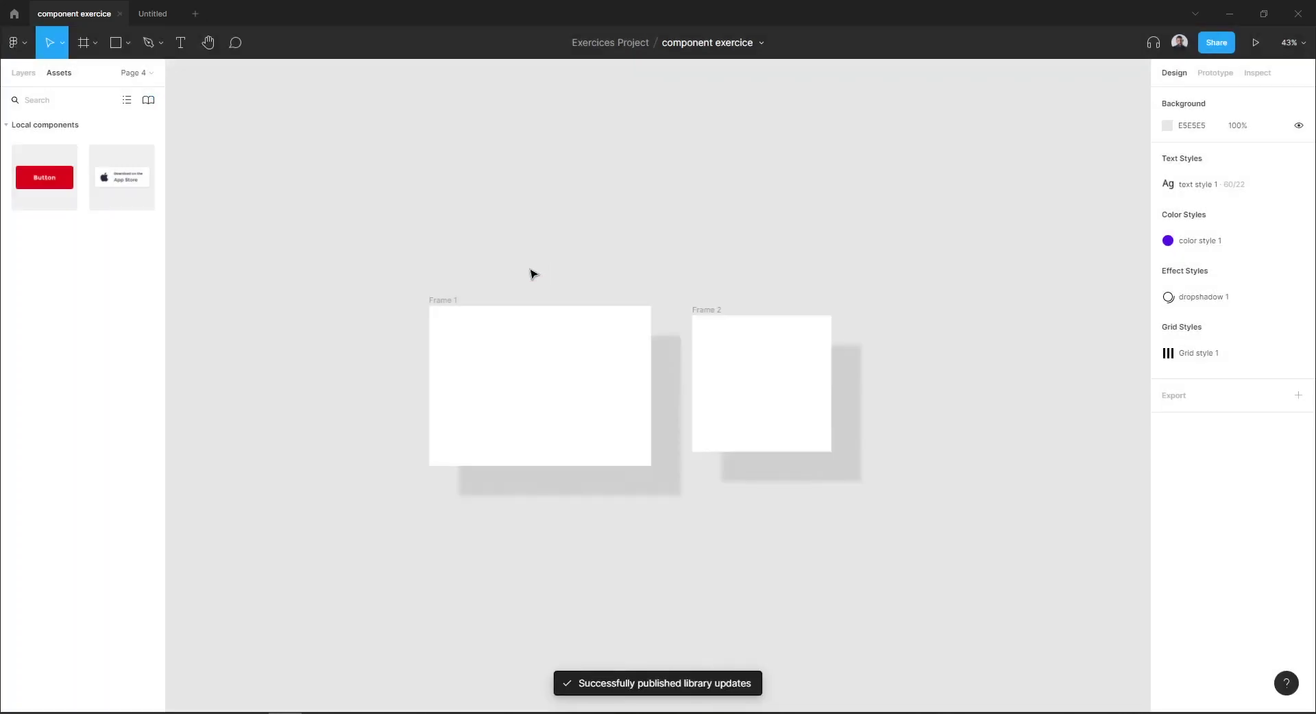
- In the Untitled file, review library updates and accept the text style 1 update
left_click(141, 20)
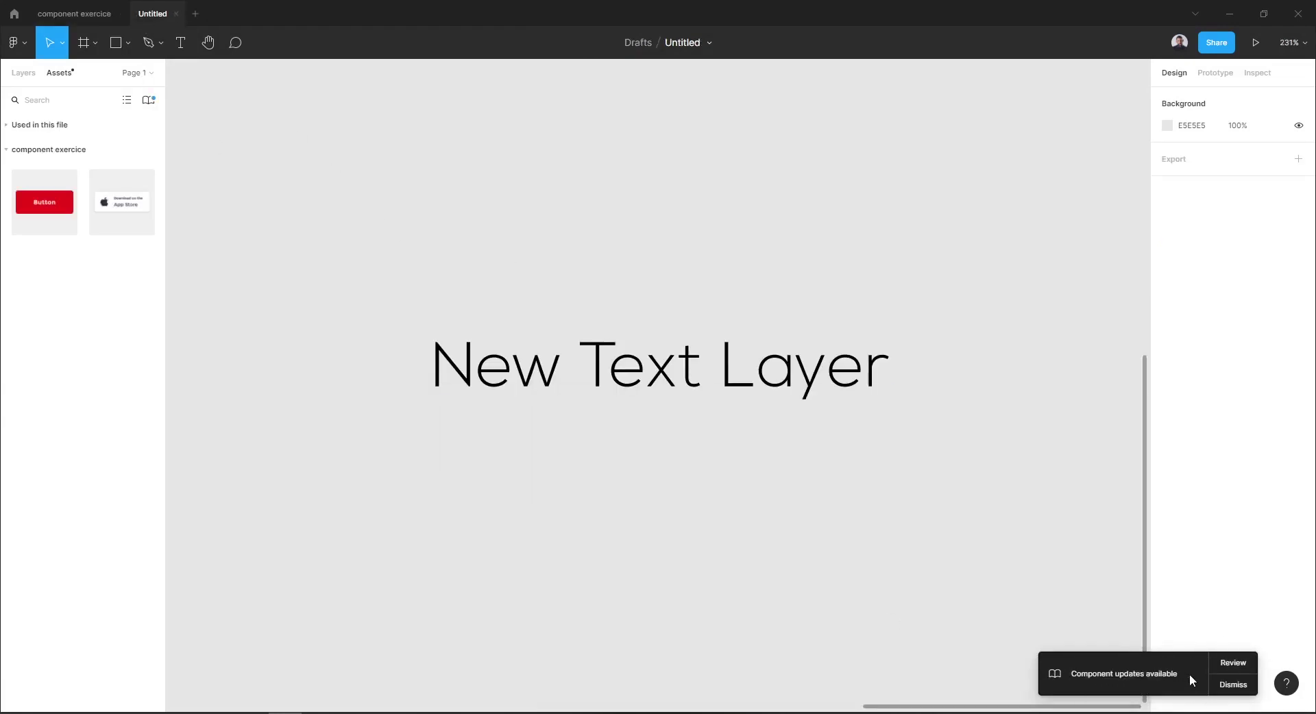
left_click(1231, 663)
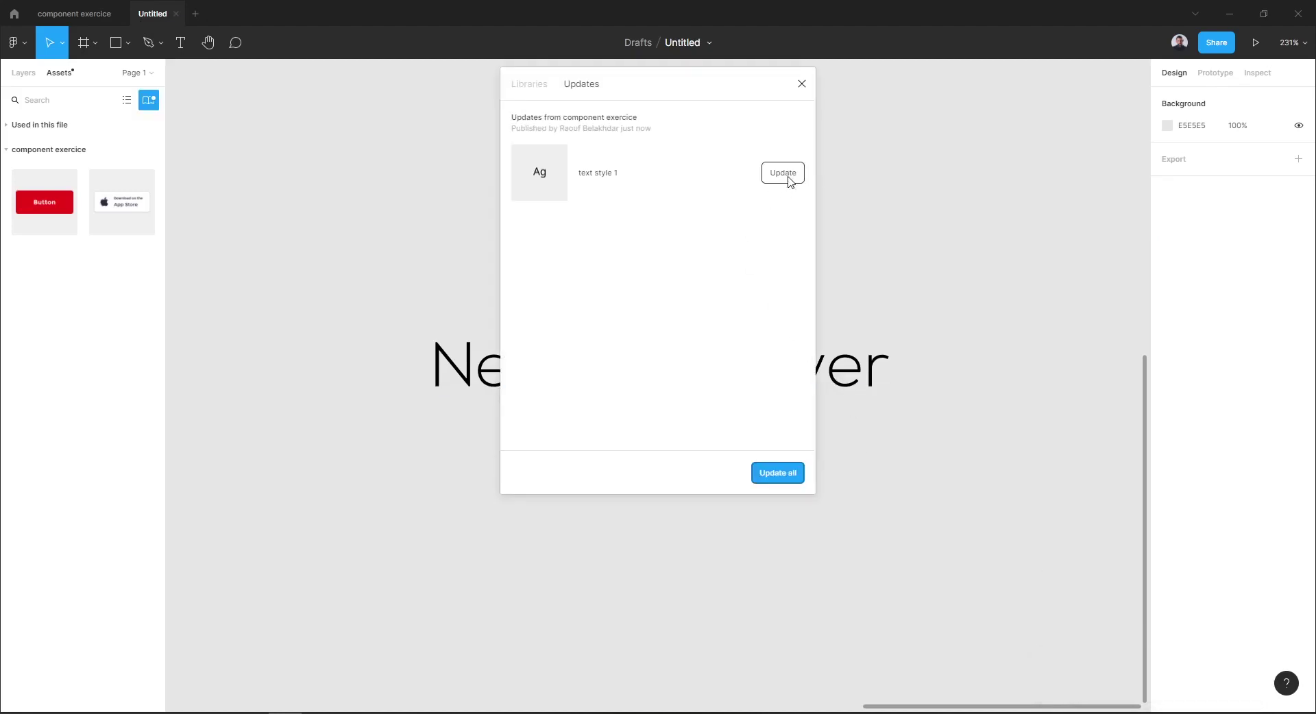
left_click(789, 178)
left_click(800, 84)
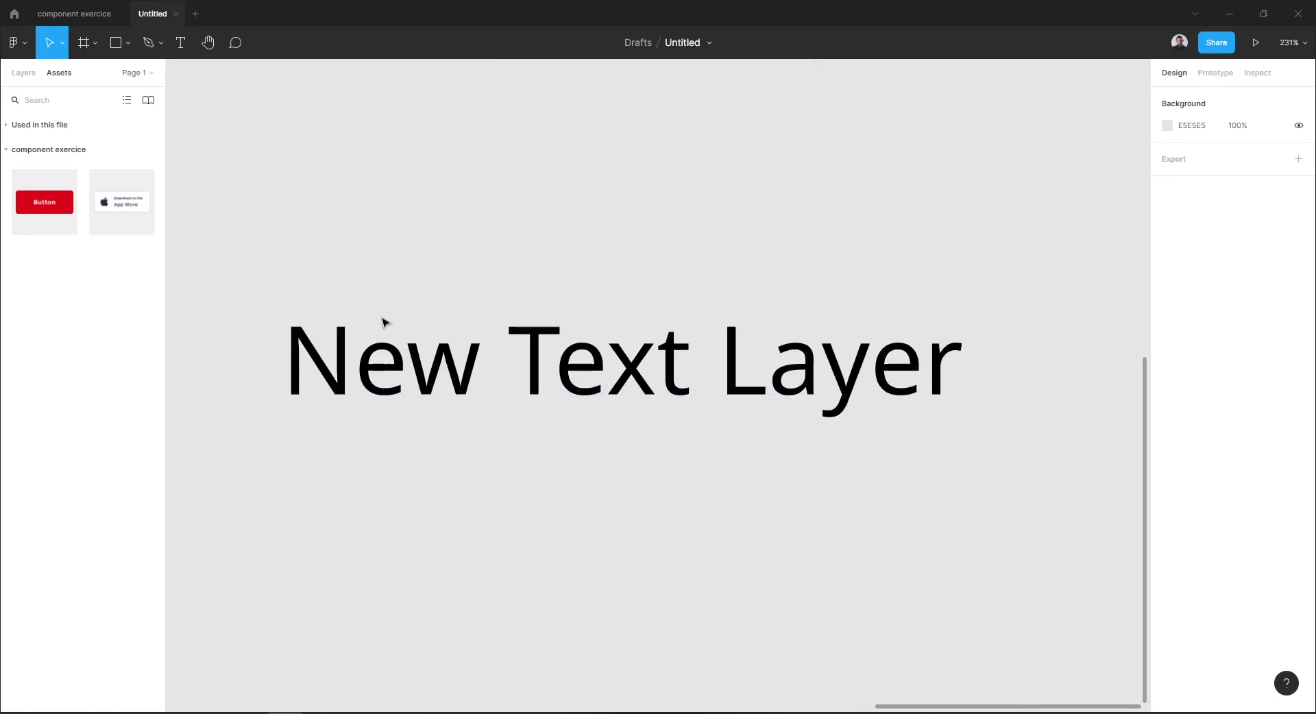
left_click(398, 360)
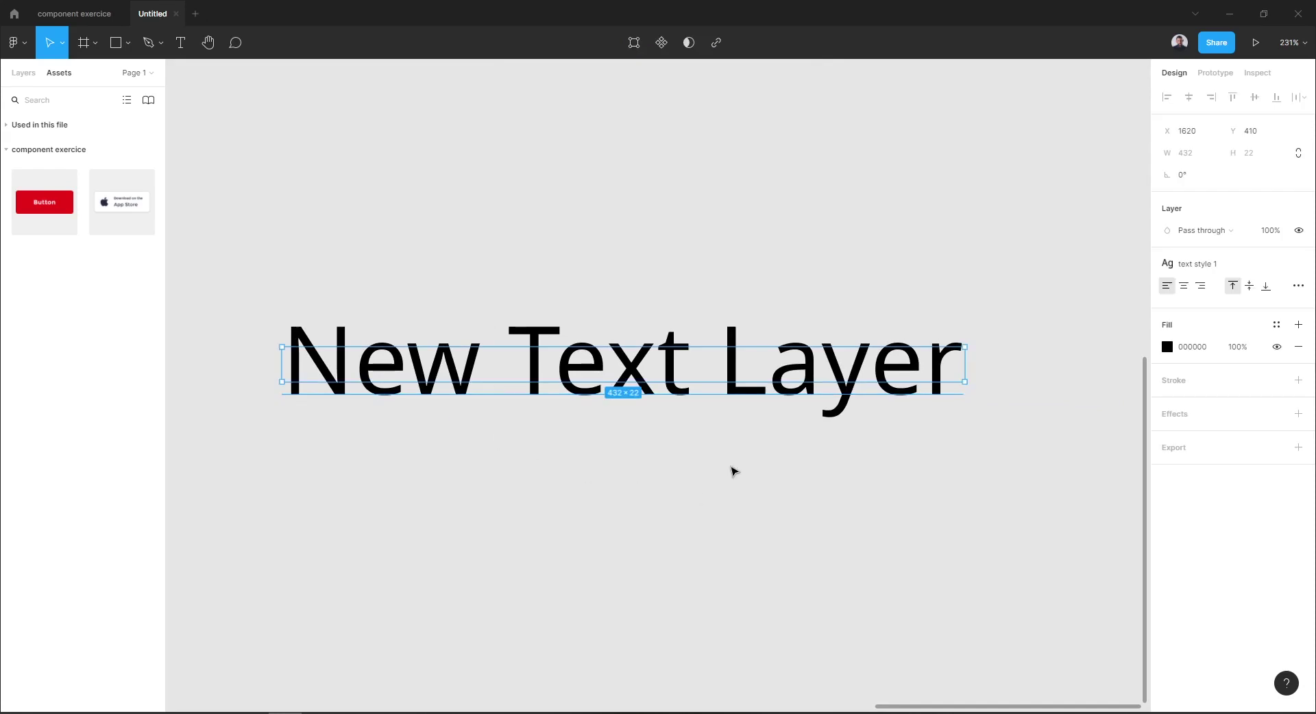
scroll(730, 463, "down", 5)
scroll(651, 466, "down", 2)
left_click_drag(582, 476, 714, 462)
scroll(854, 505, "down", 4)
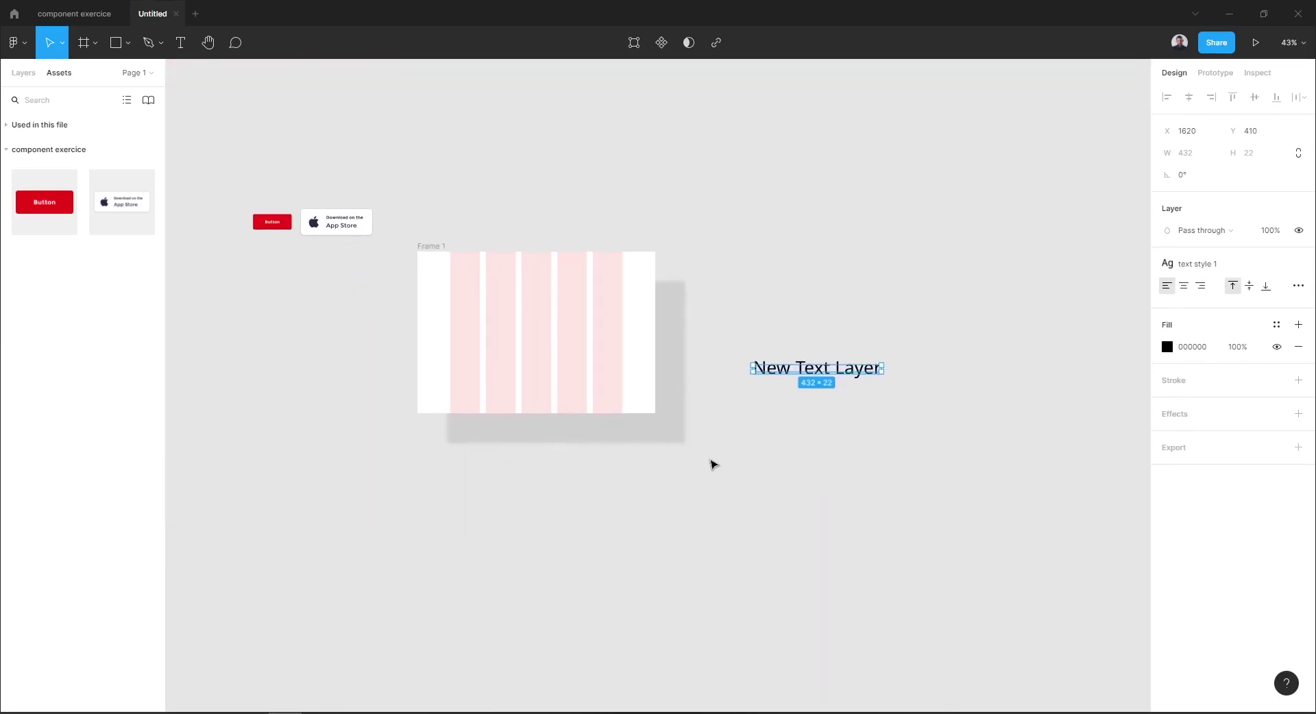
left_click(706, 447)
left_click(427, 248)
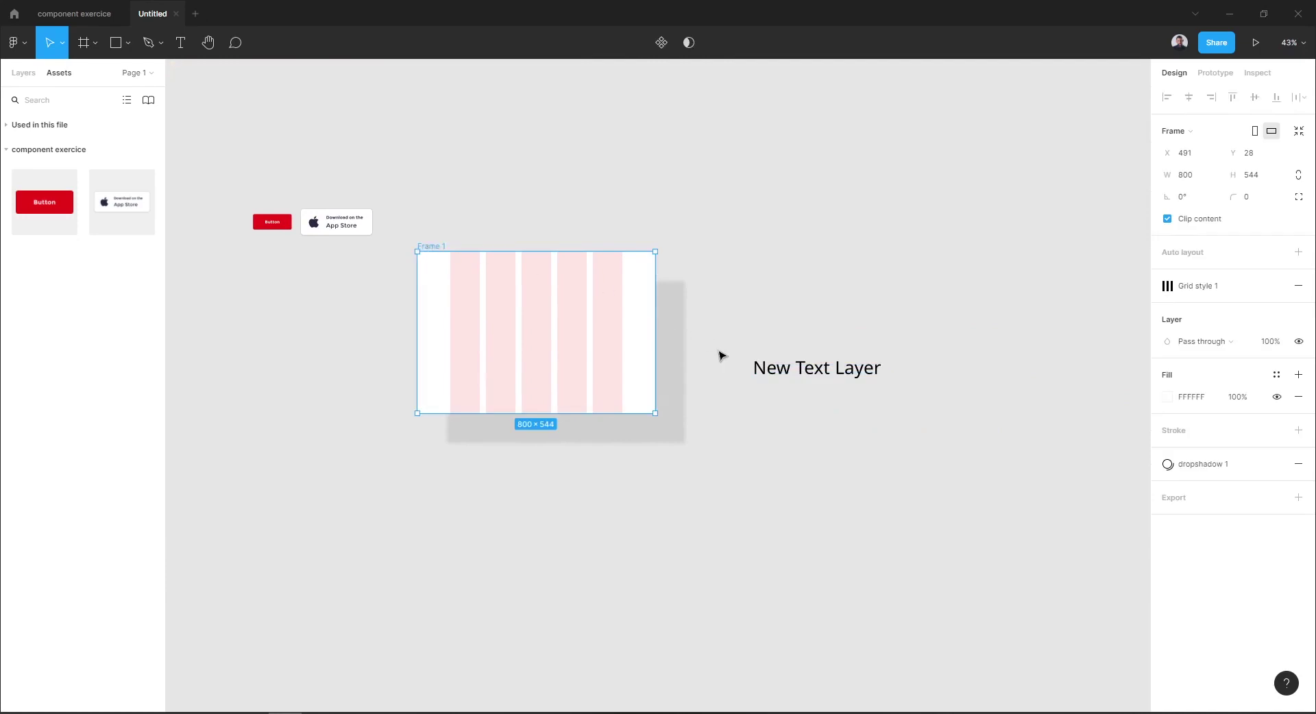
scroll(492, 326, "up", 4)
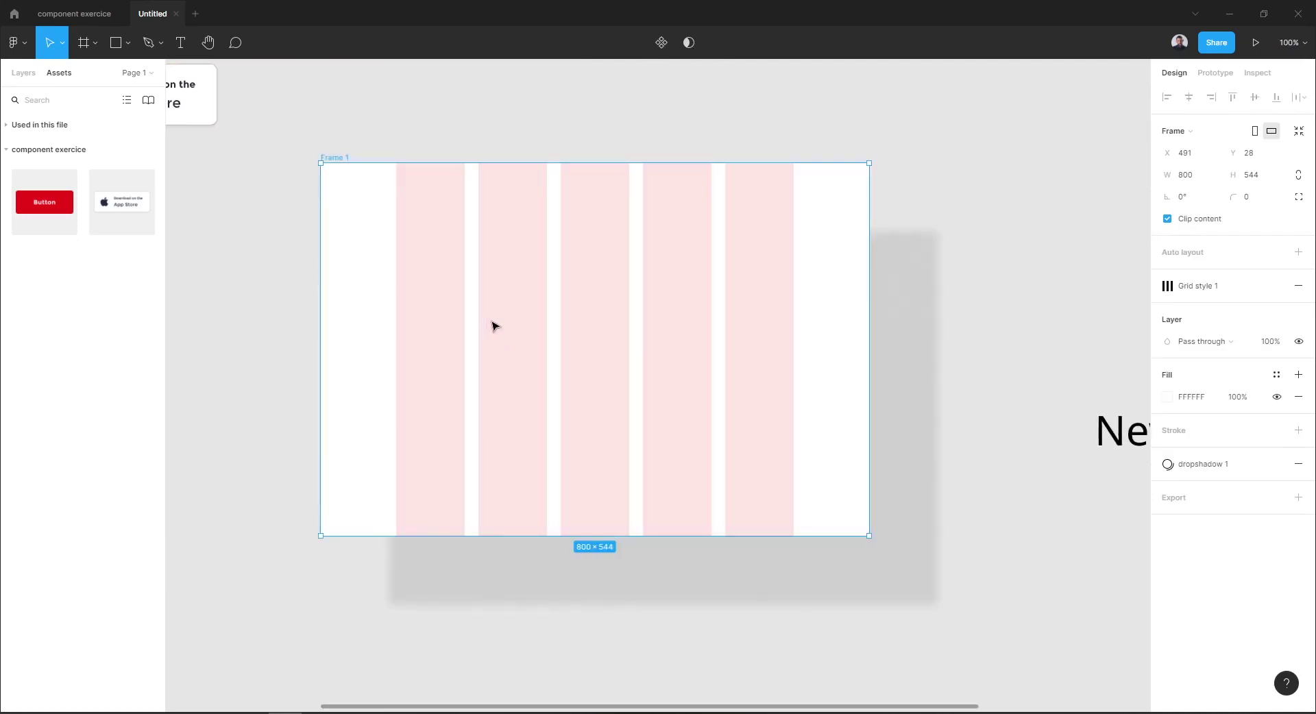
left_click(917, 188)
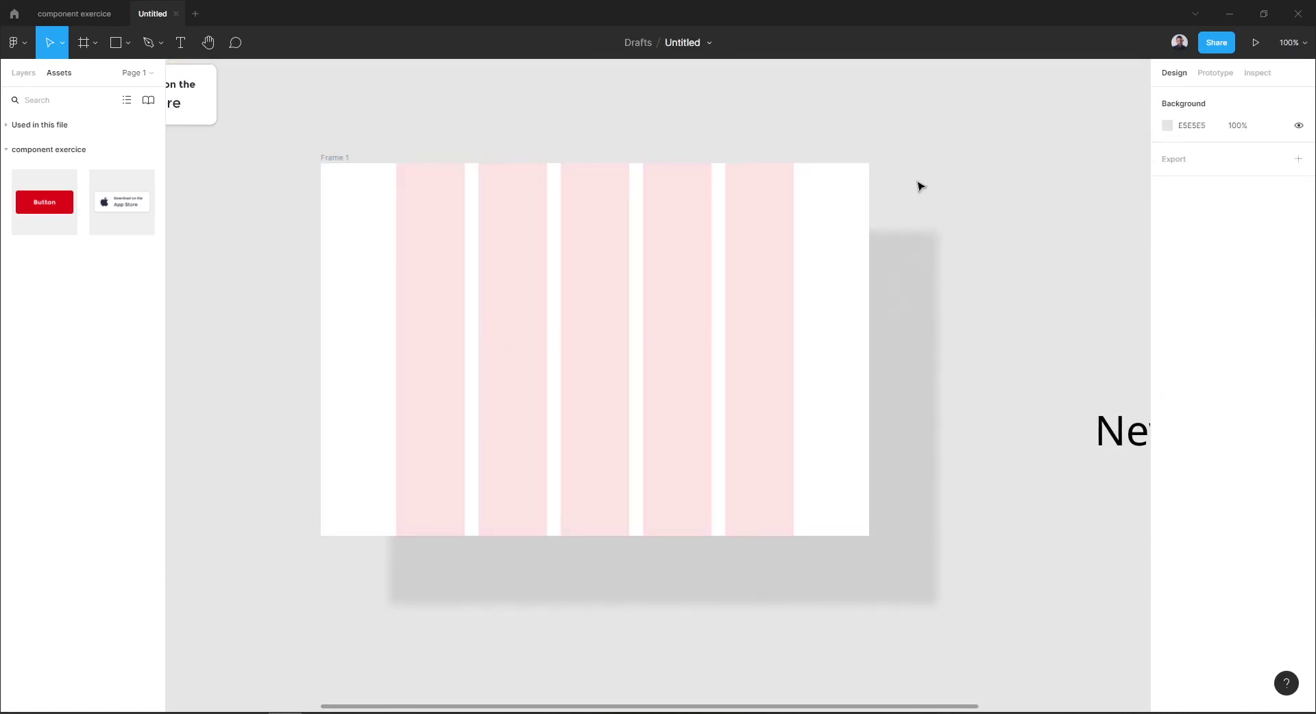